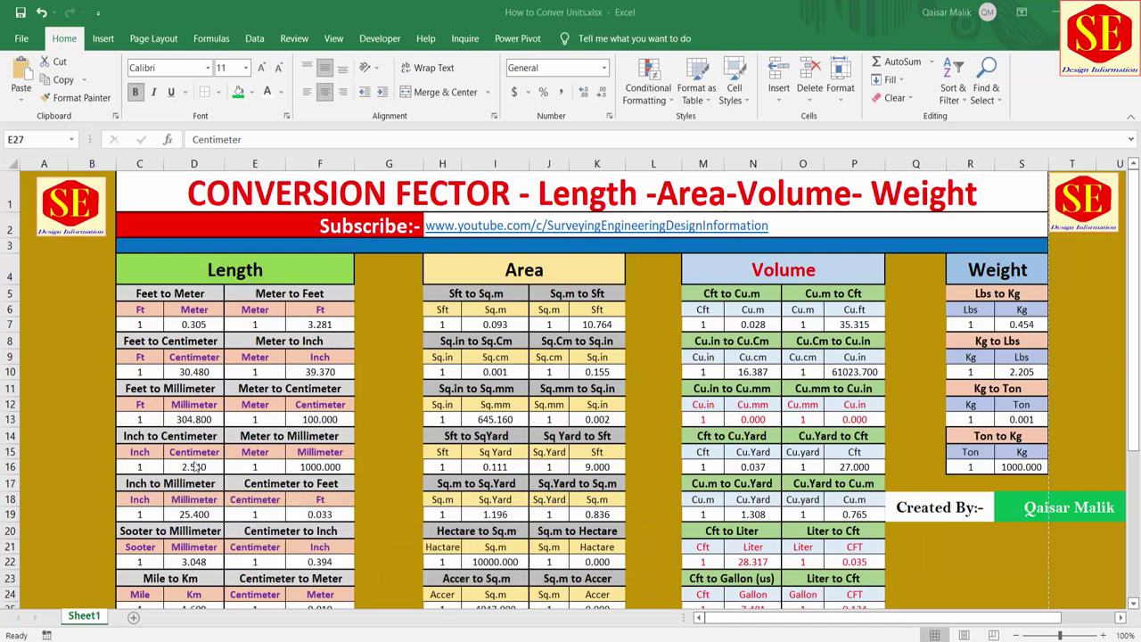
Step: Review the conversions in the Length and Area tables, including the hectare and acre entries
scroll(275, 308, down, 7)
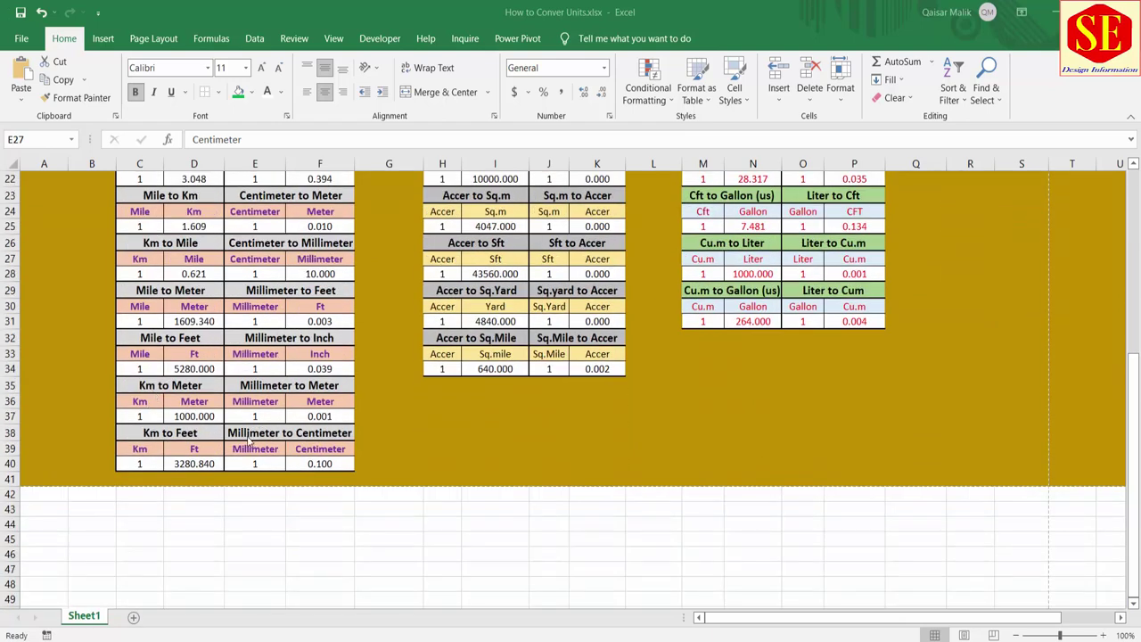
scroll(346, 432, up, 7)
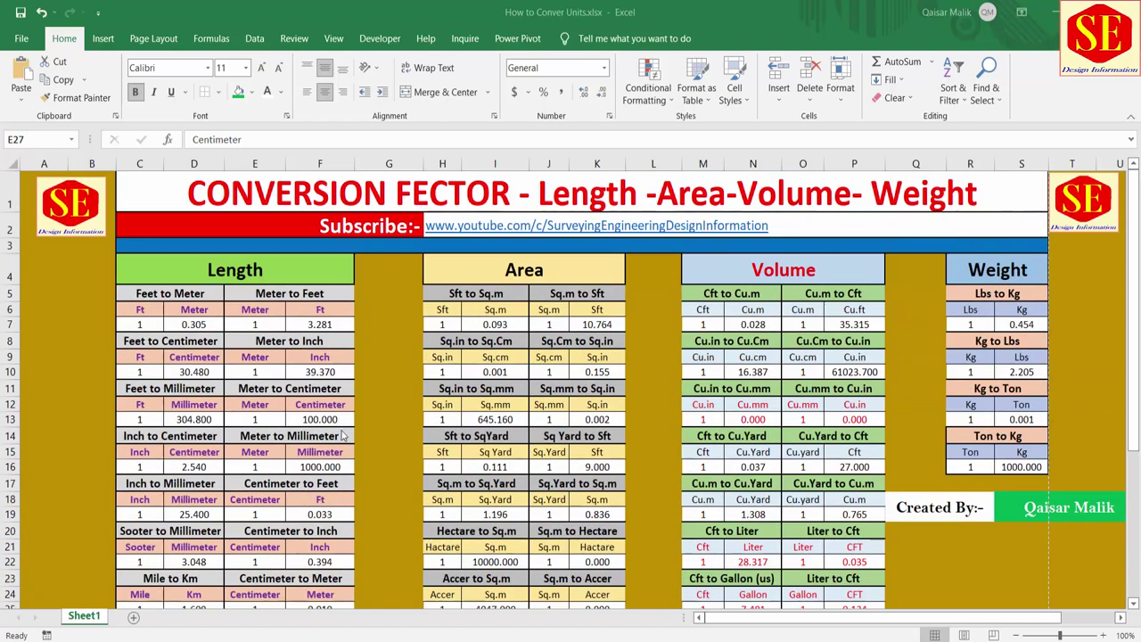
click(142, 326)
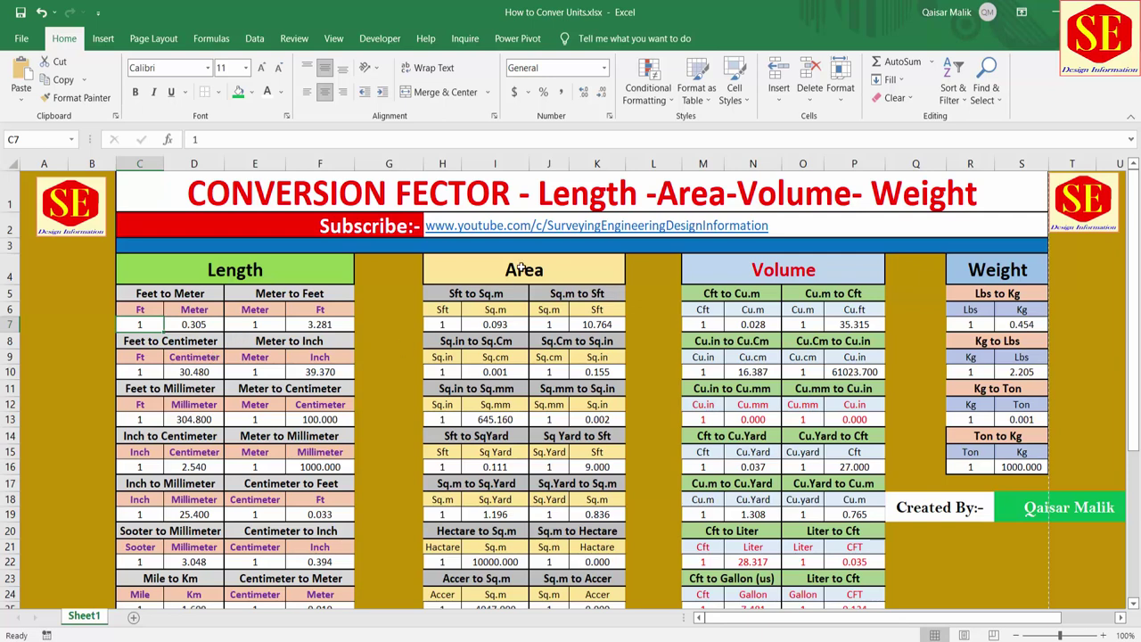
click(522, 267)
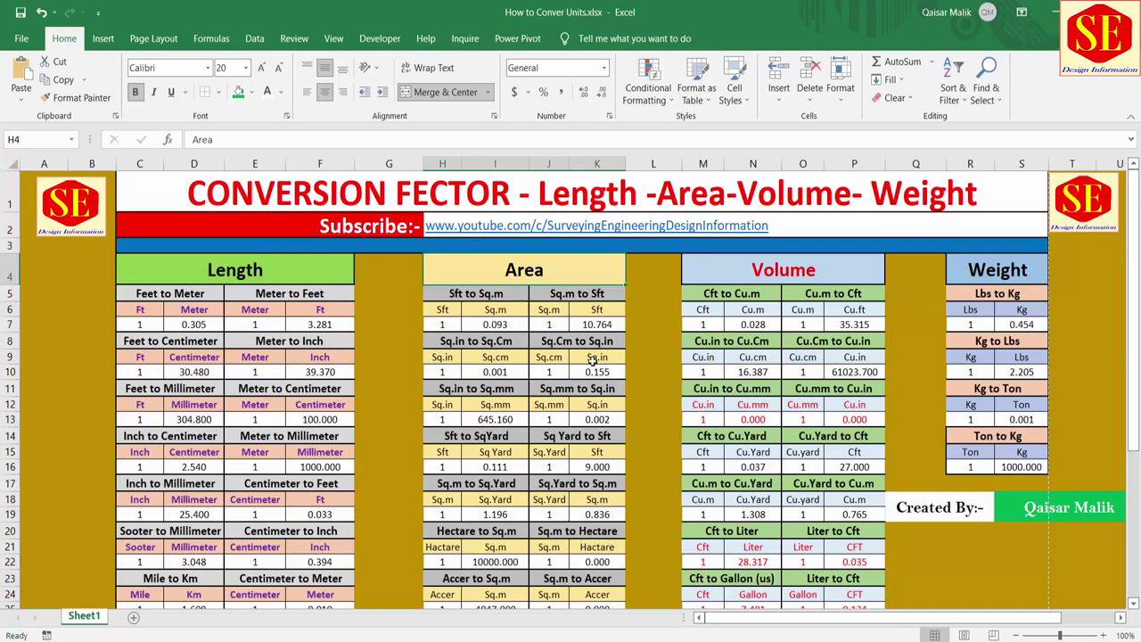
scroll(484, 384, down, 2)
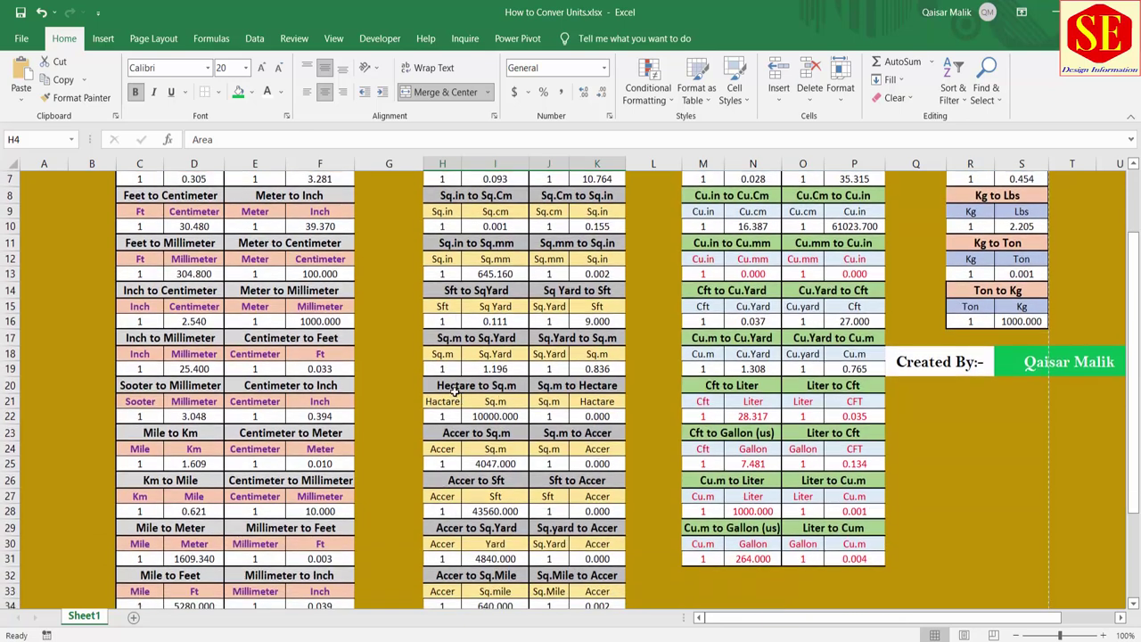
click(526, 386)
click(540, 388)
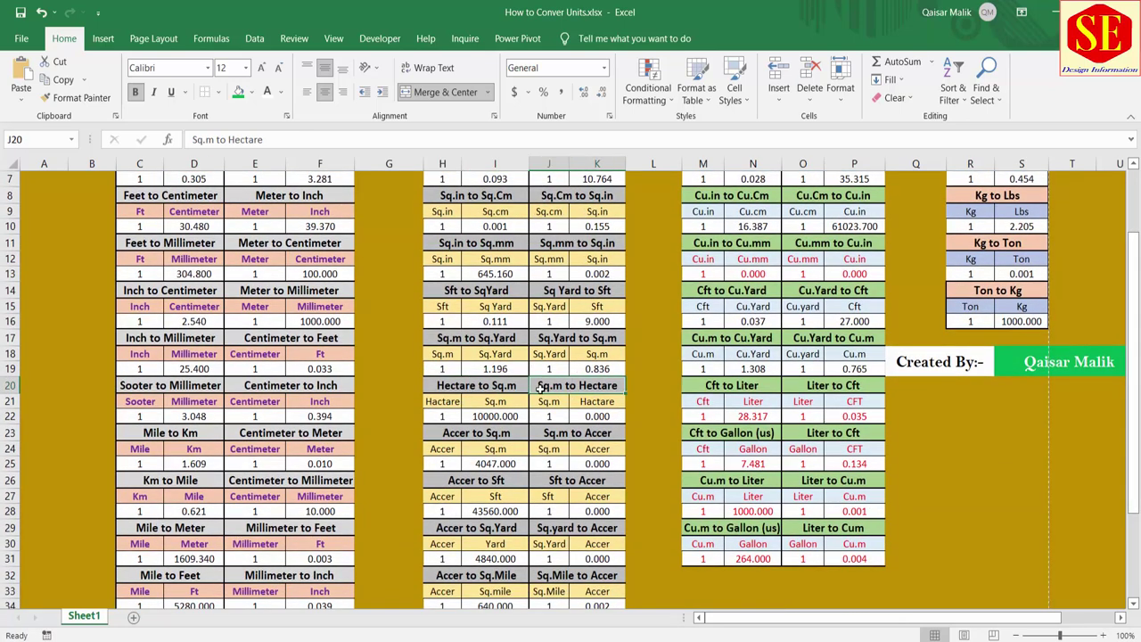
click(463, 434)
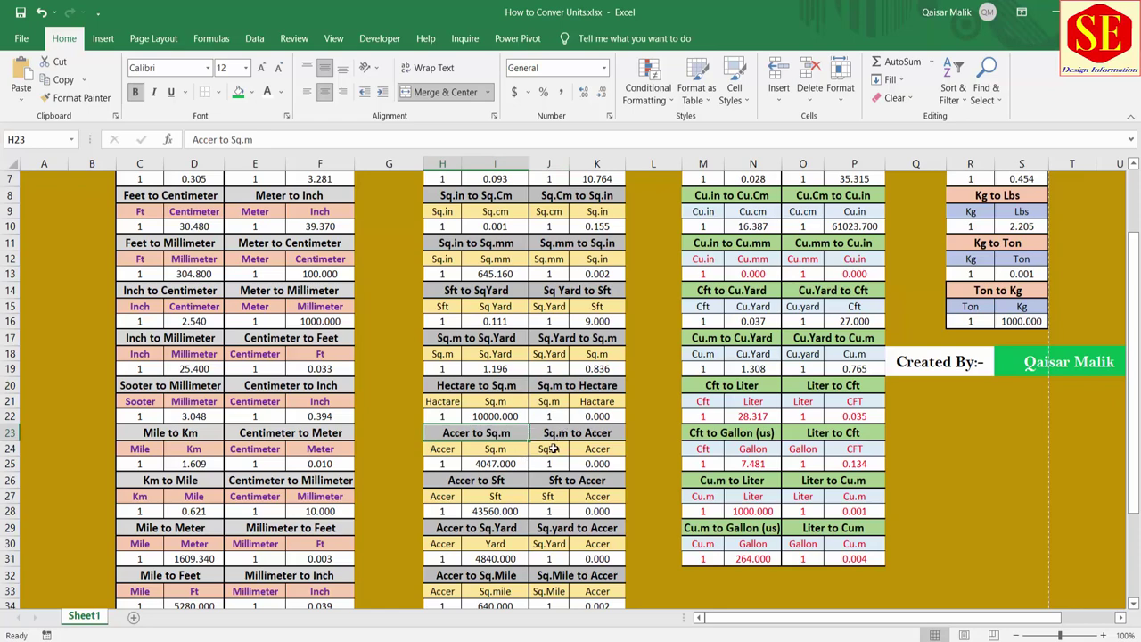
scroll(553, 449, up, 2)
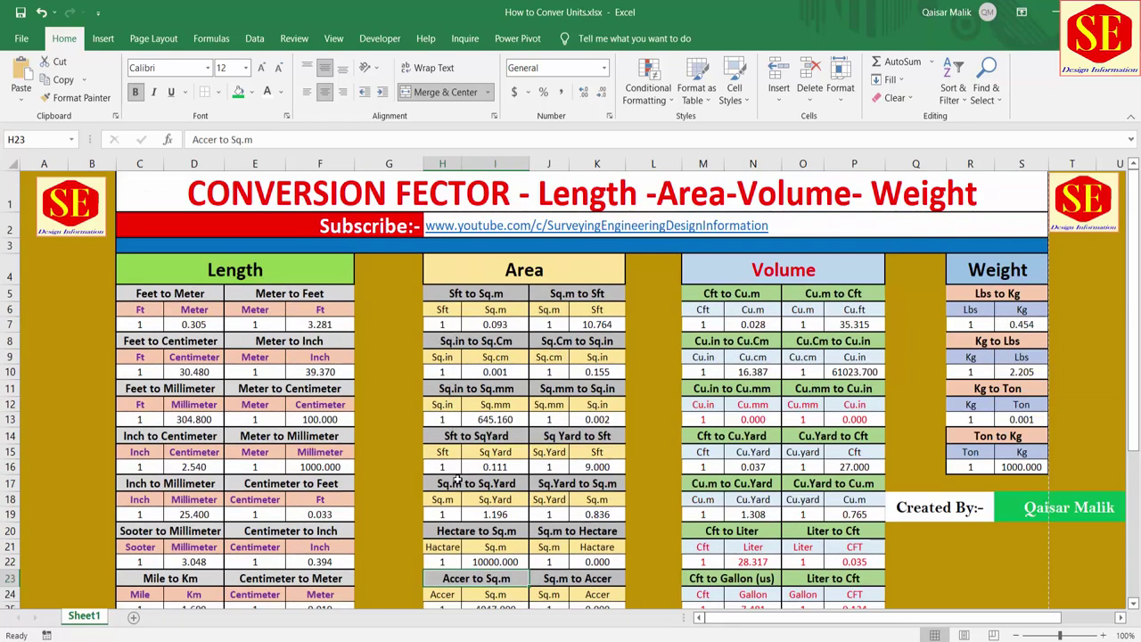
Step: Look through the Volume table's conversions, including the cubic feet to liter and gallon entries
click(792, 267)
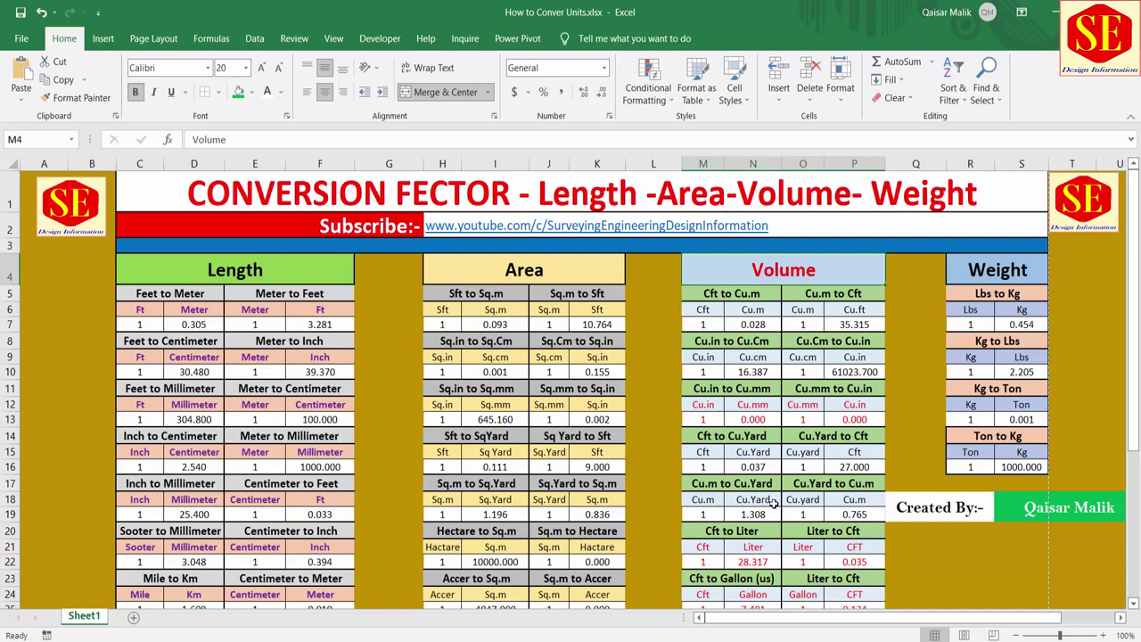
scroll(812, 502, down, 1)
scroll(811, 502, down, 2)
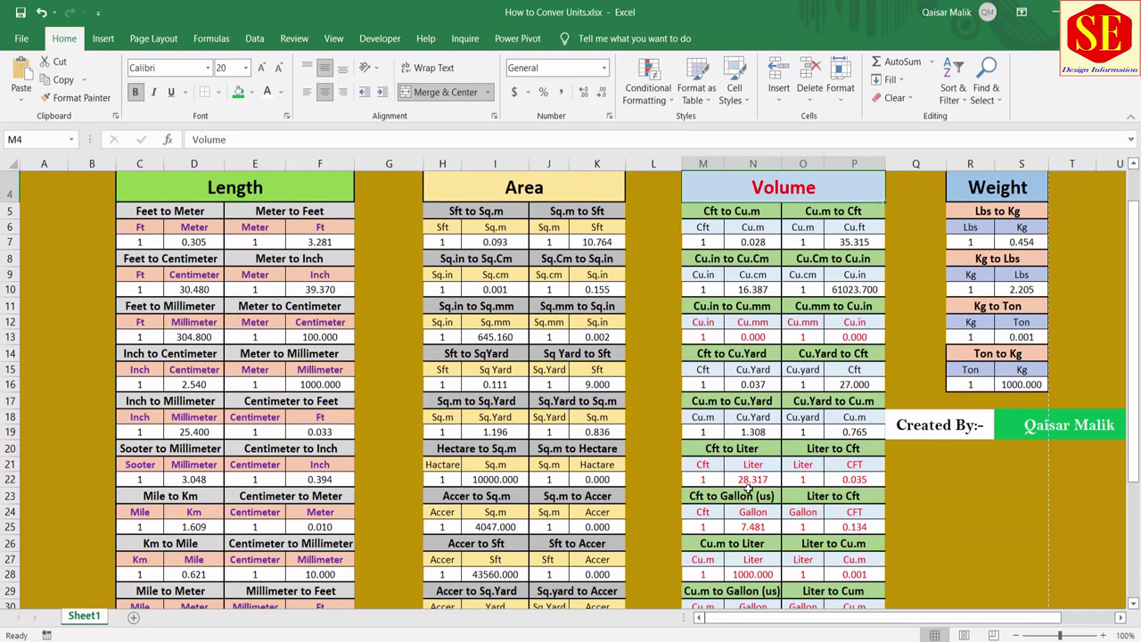
click(753, 501)
click(799, 497)
click(772, 454)
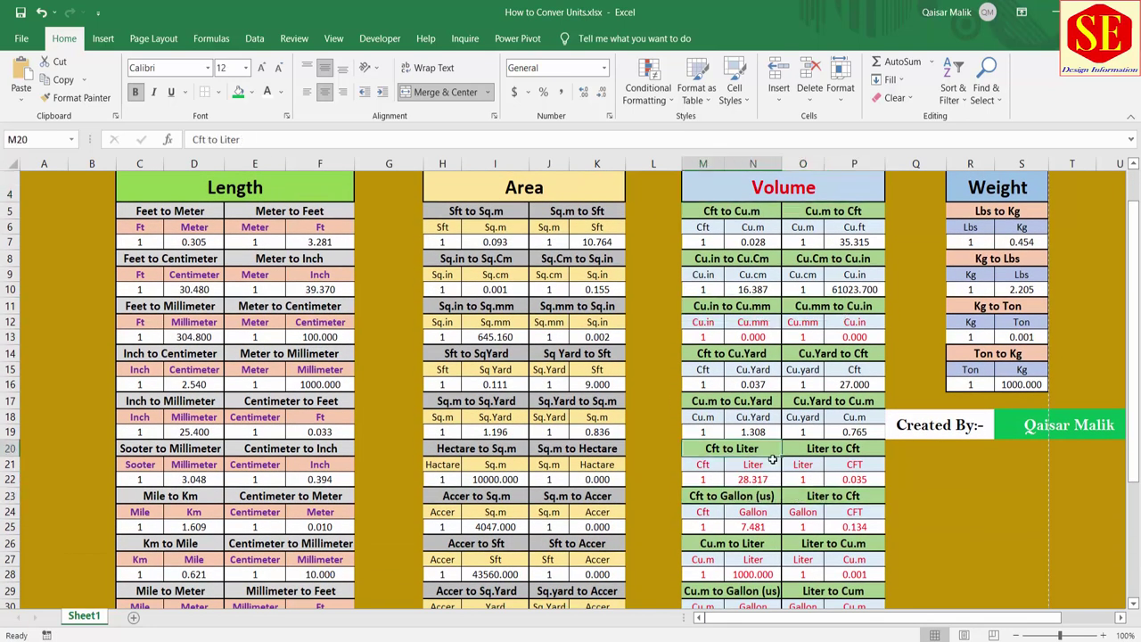
scroll(783, 550, up, 2)
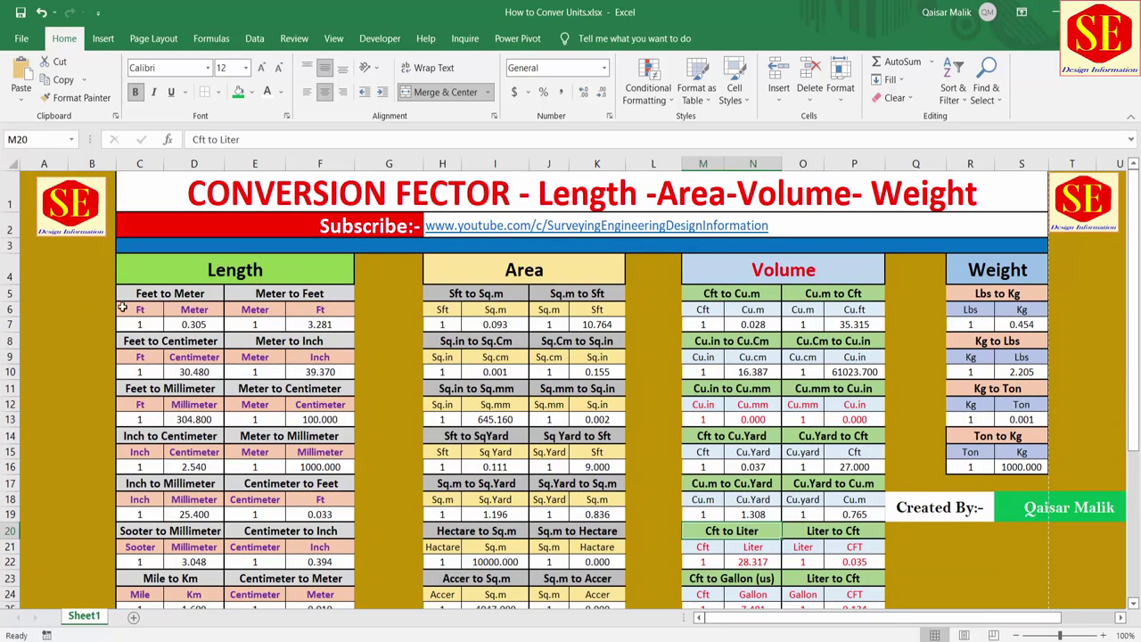
Step: Enter 2 as the feet value in the Feet to Meter converter, cell C7
click(140, 327)
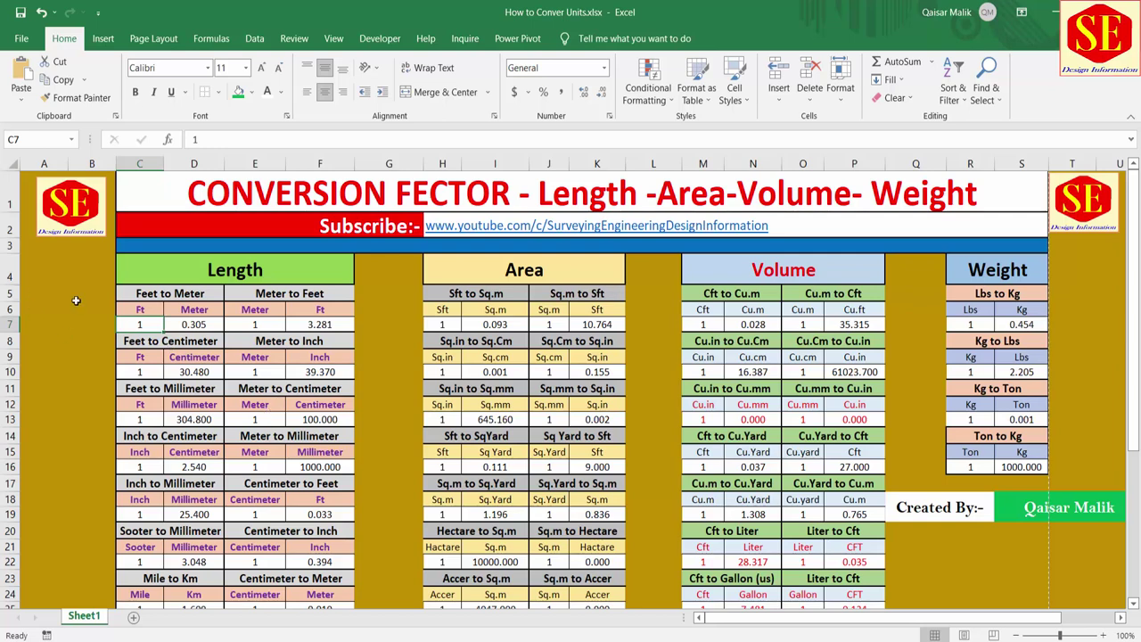
click(211, 330)
key(Left)
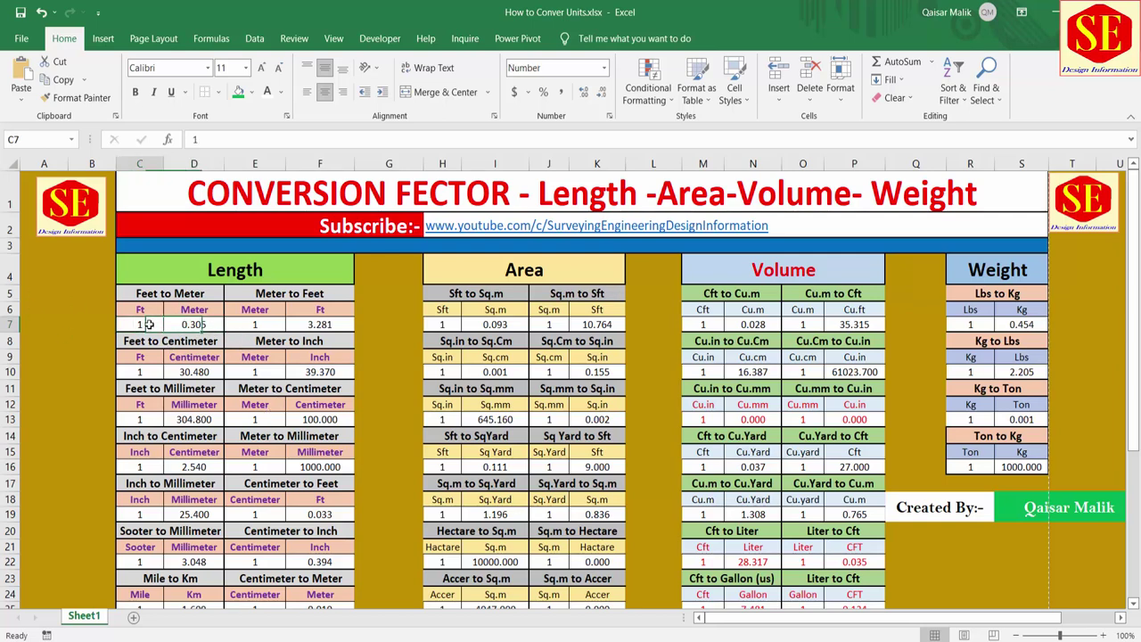
text(2)
key(Return)
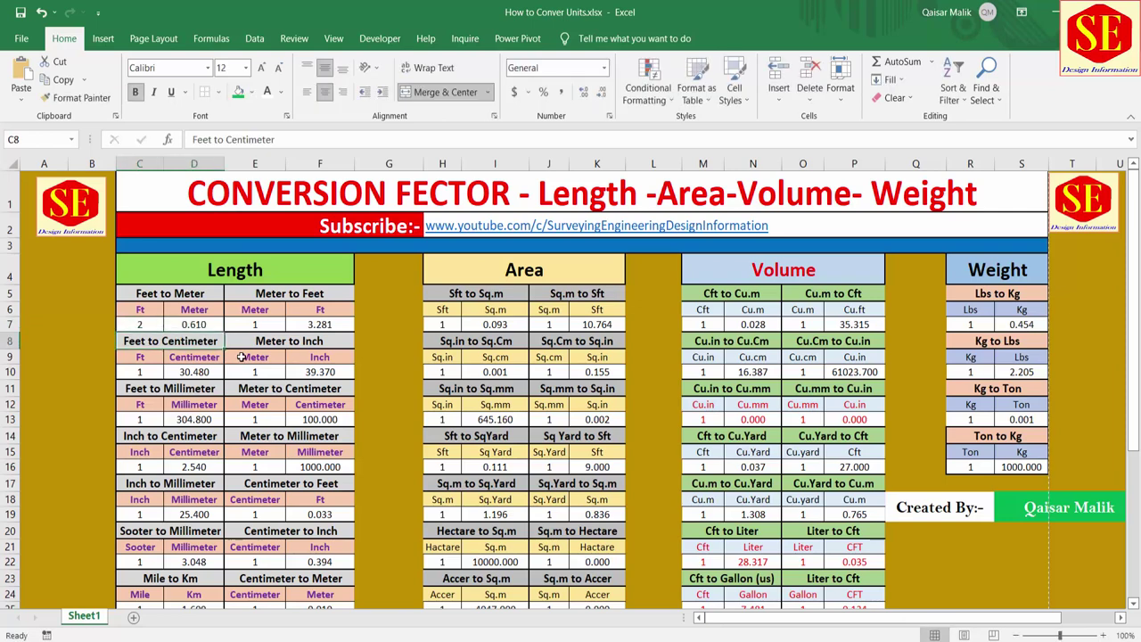
Step: Set the feet value of the Feet to Meter converter in C7 to 10.5
click(160, 326)
text(10.5)
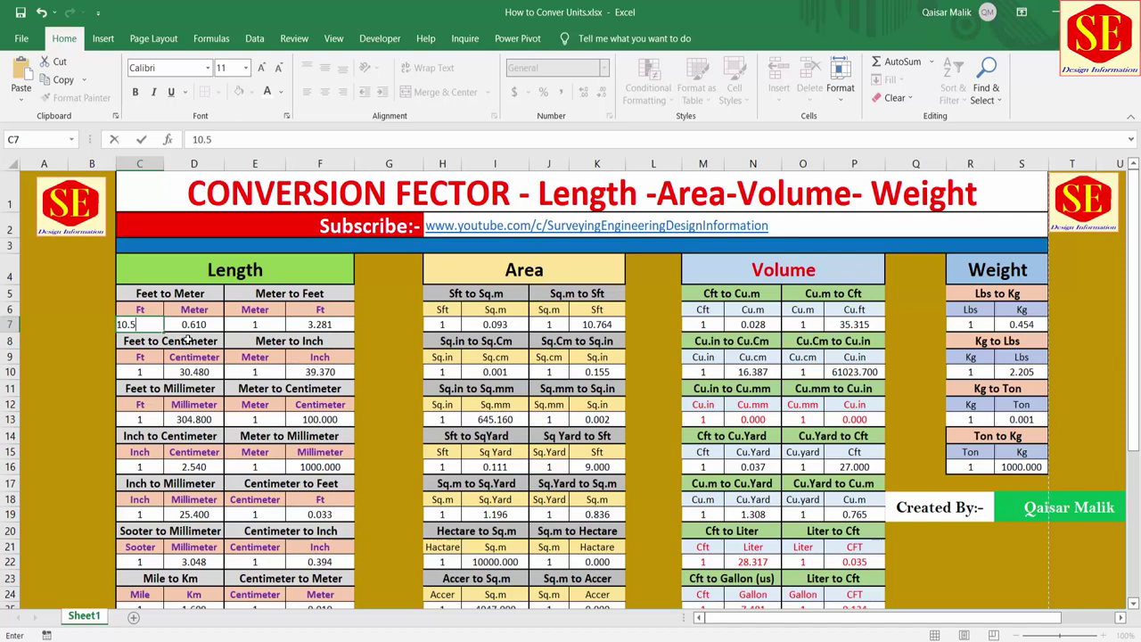
key(Return)
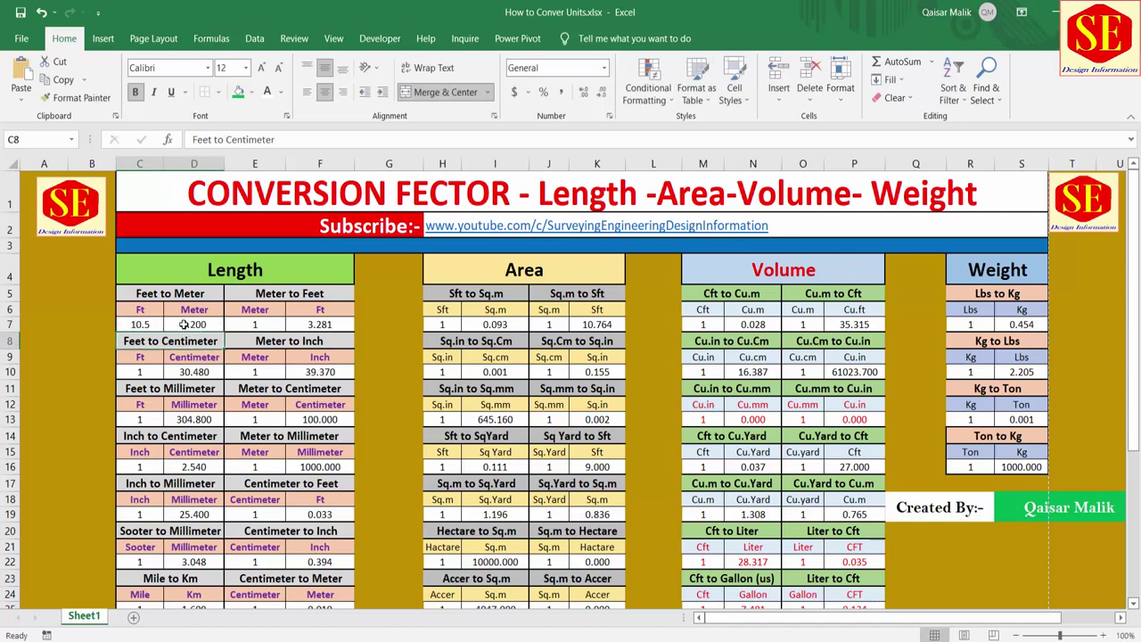
Step: Set the meter value of the Meter to Feet converter in E7 to 5 and inspect its result cell
click(264, 328)
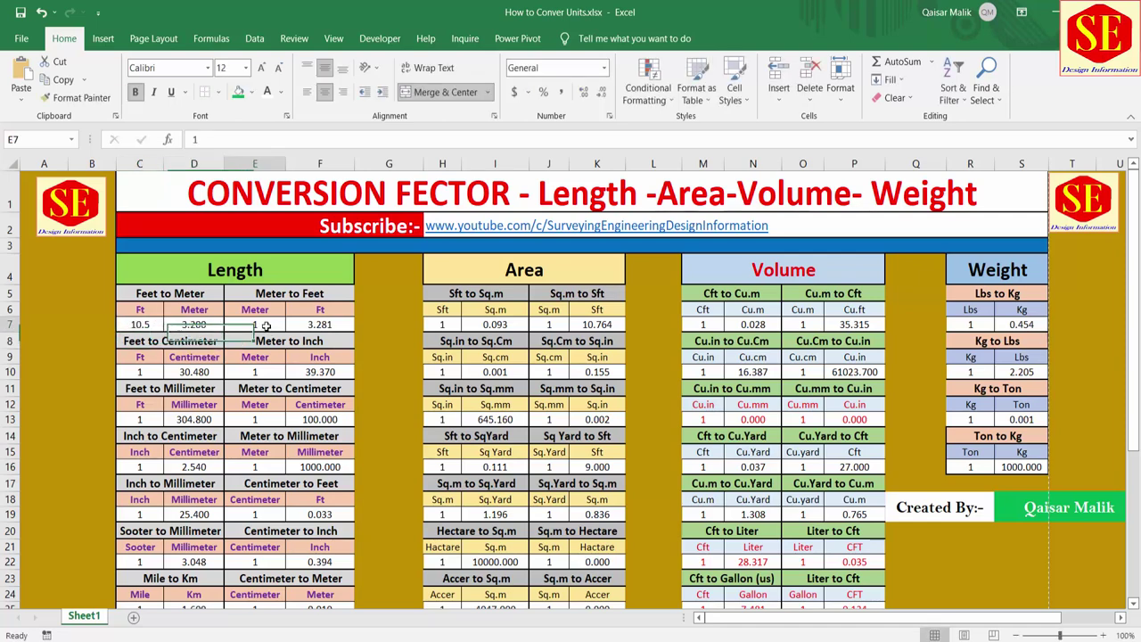
text(5)
key(Return)
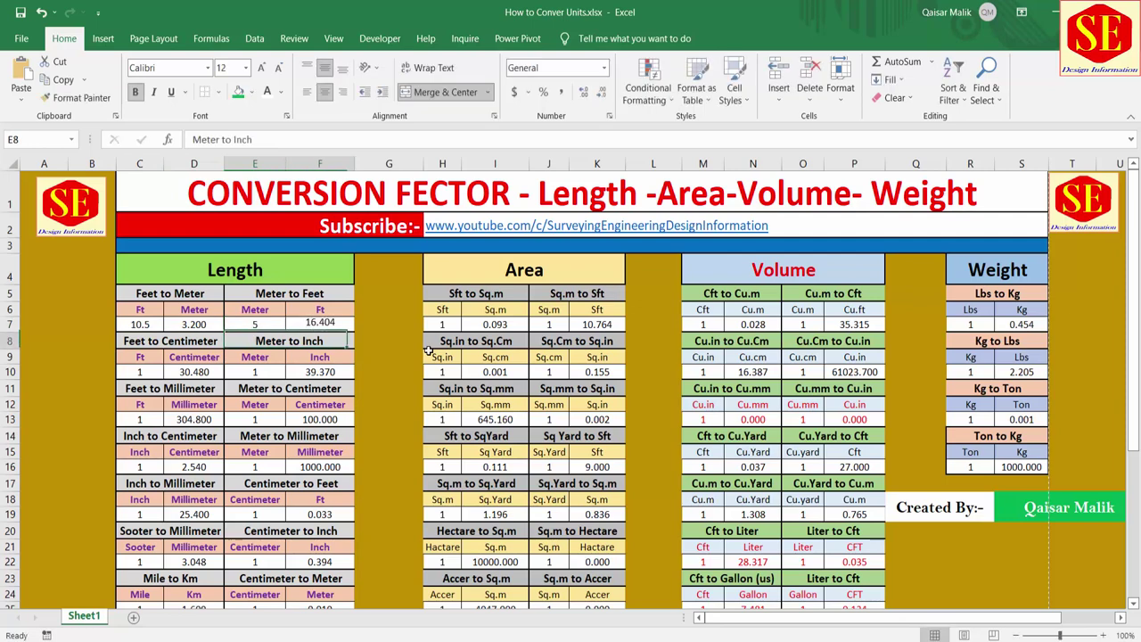
click(333, 326)
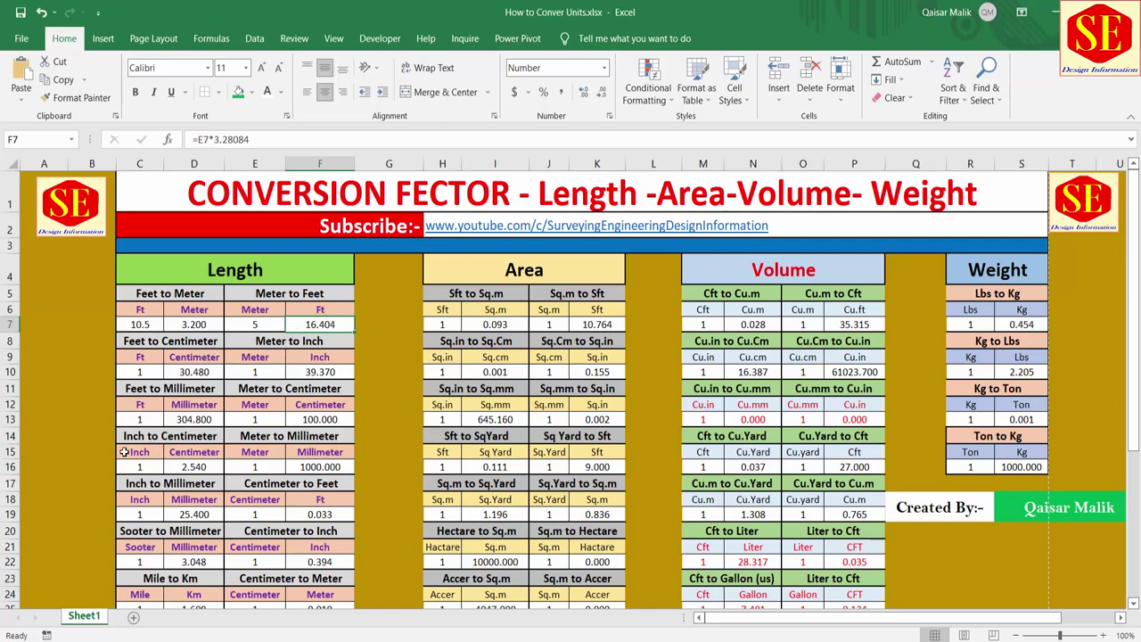
Step: Set the inch value of the Inch to Centimeter converter in C16 to 6 and inspect its result cell
scroll(200, 450, down, 1)
click(141, 383)
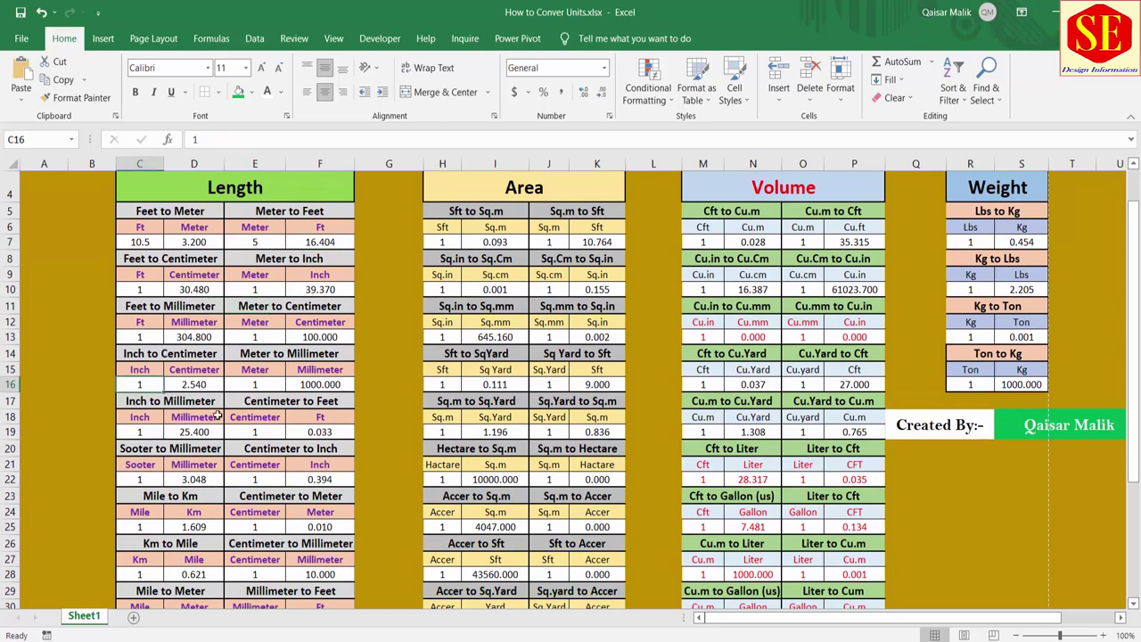
key(Down)
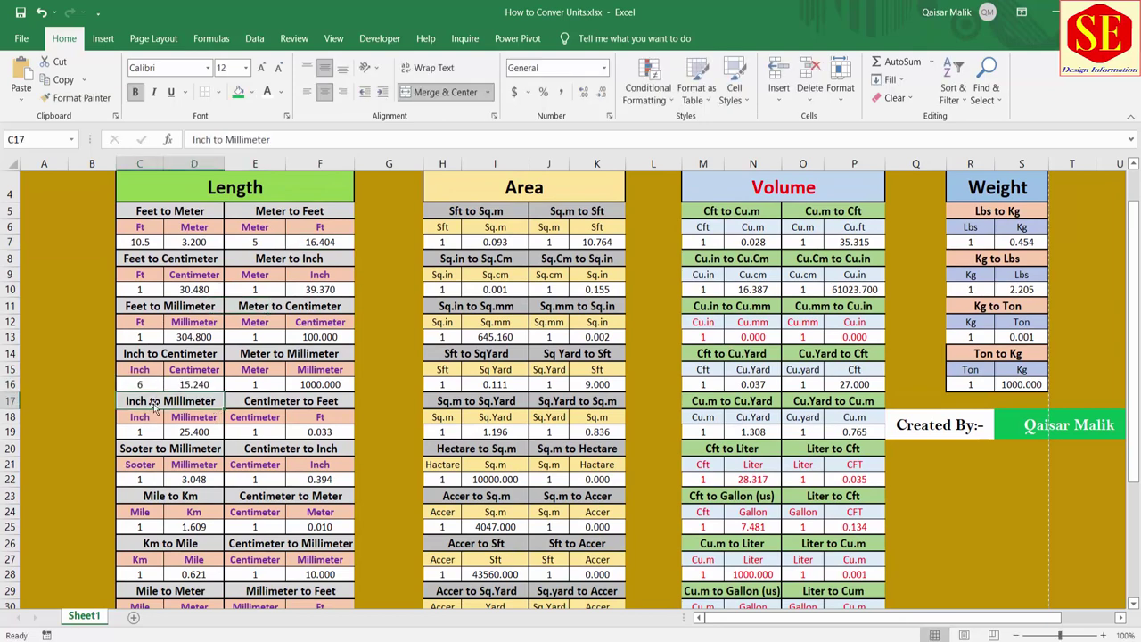
click(203, 385)
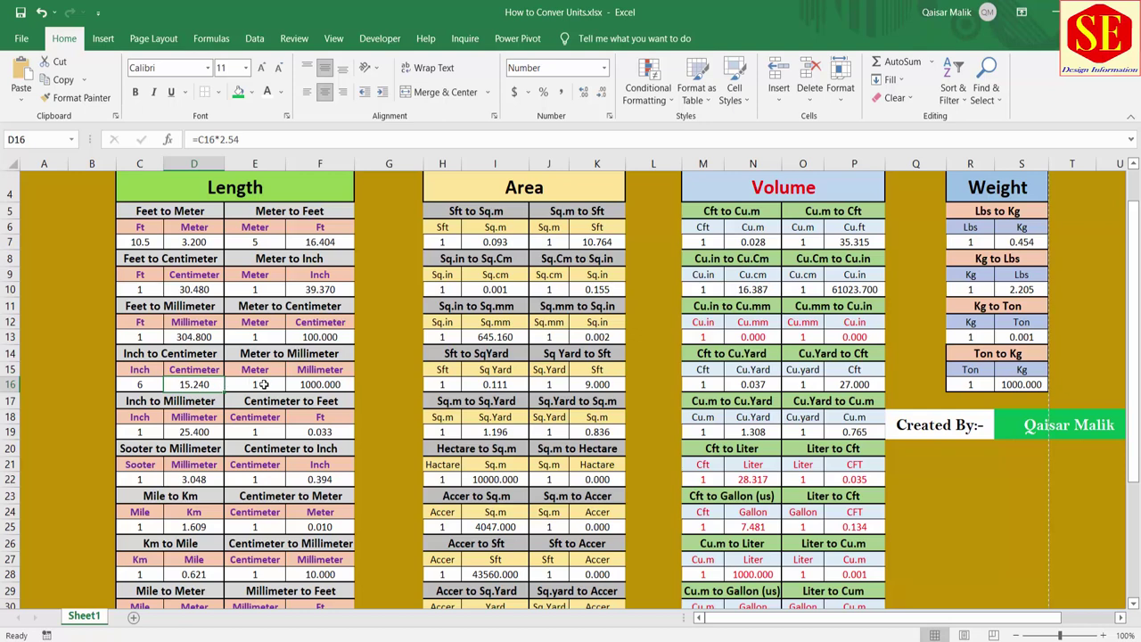
Step: Set the meter value of the Meter to Millimeter converter in E16 to 5
click(264, 384)
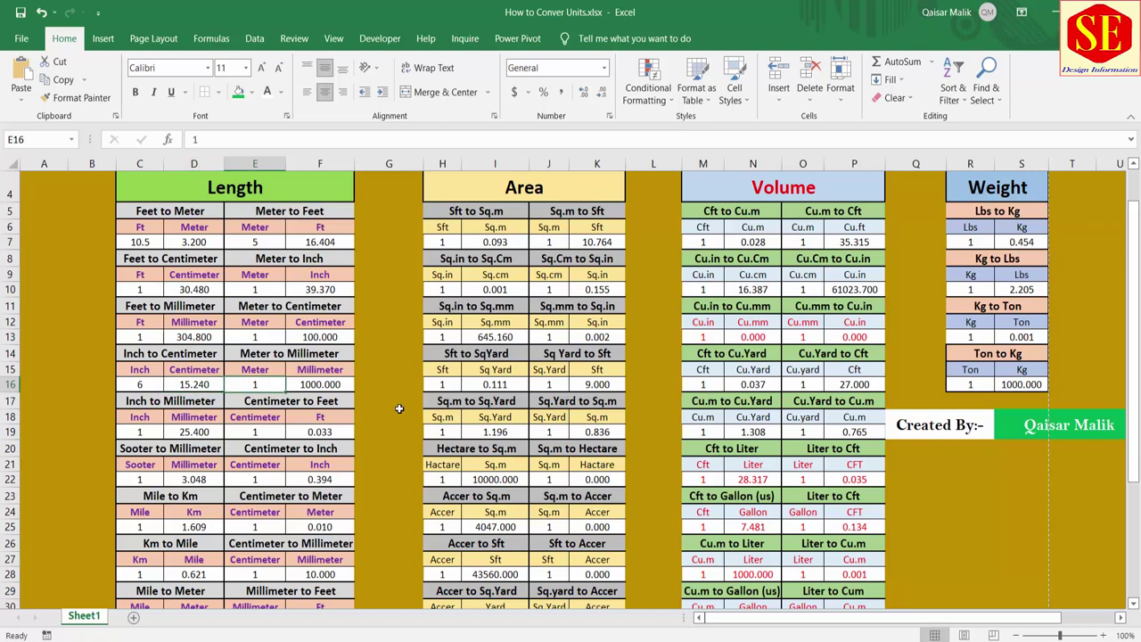
text(5)
key(Return)
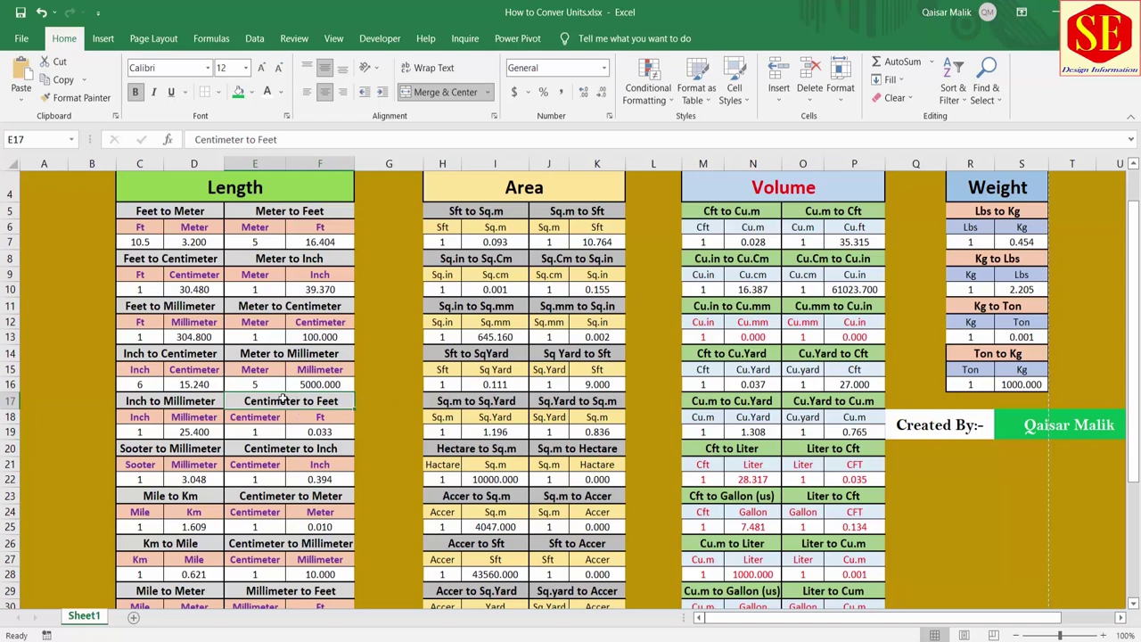
Step: Review the remaining Length conversions from Inch to Millimeter down to Km to Feet
click(201, 401)
click(266, 403)
scroll(187, 419, down, 1)
click(159, 392)
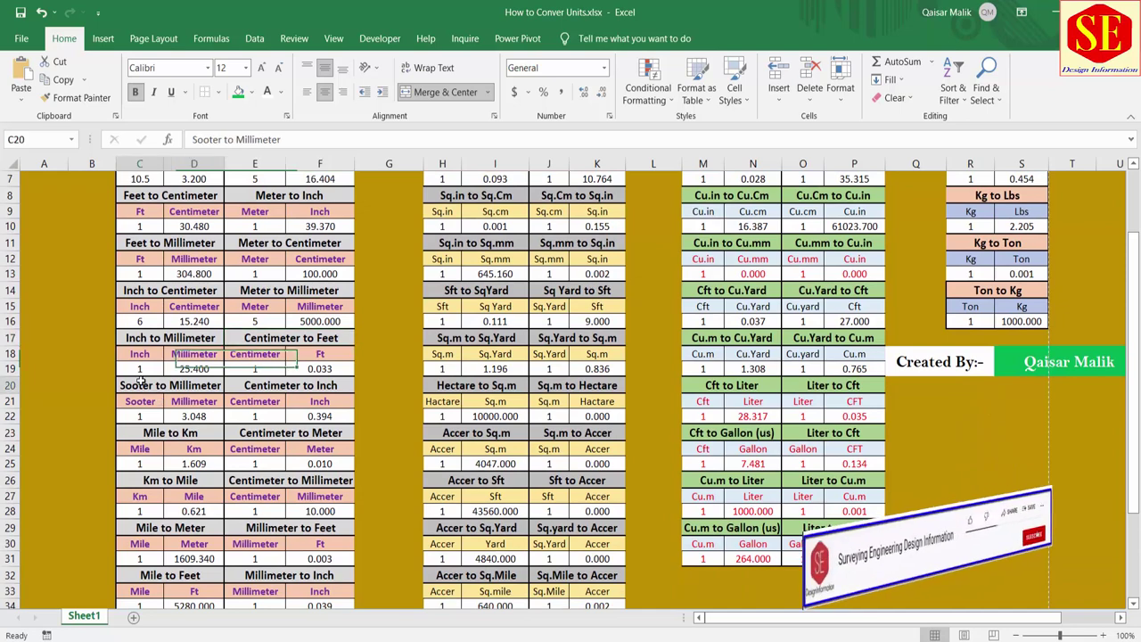
click(156, 434)
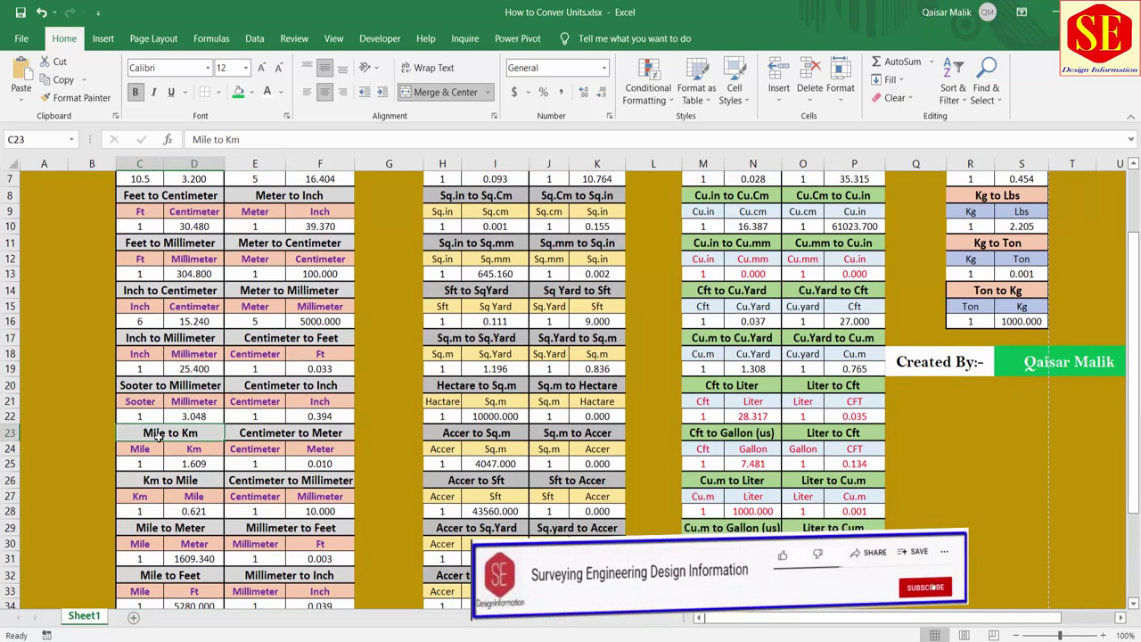
click(174, 483)
scroll(176, 488, down, 1)
scroll(176, 487, down, 1)
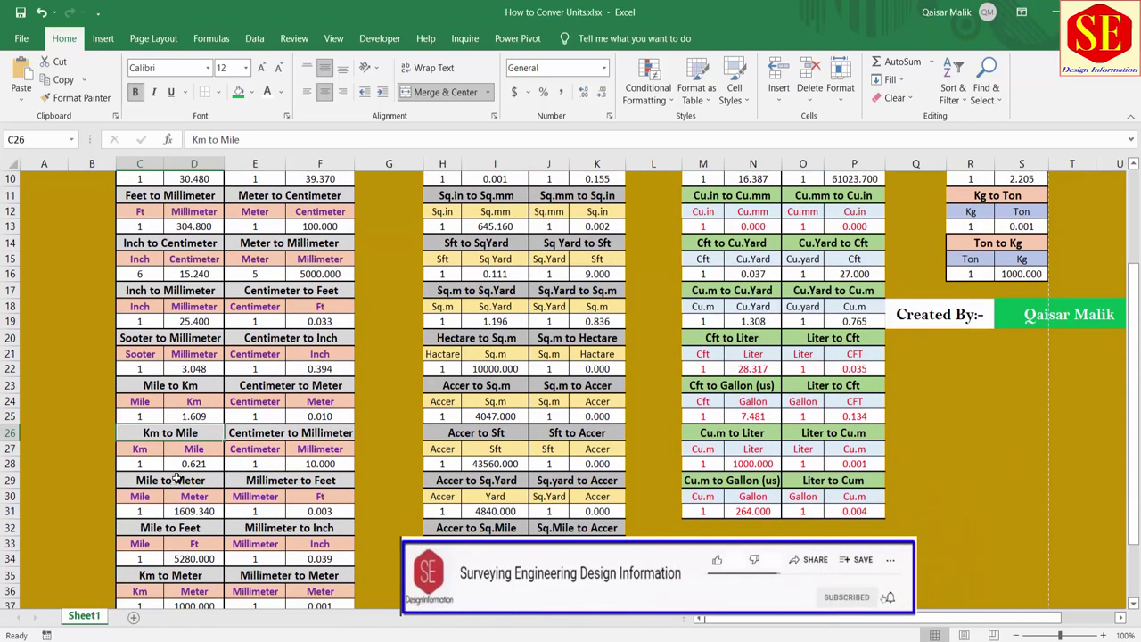
scroll(157, 496, down, 1)
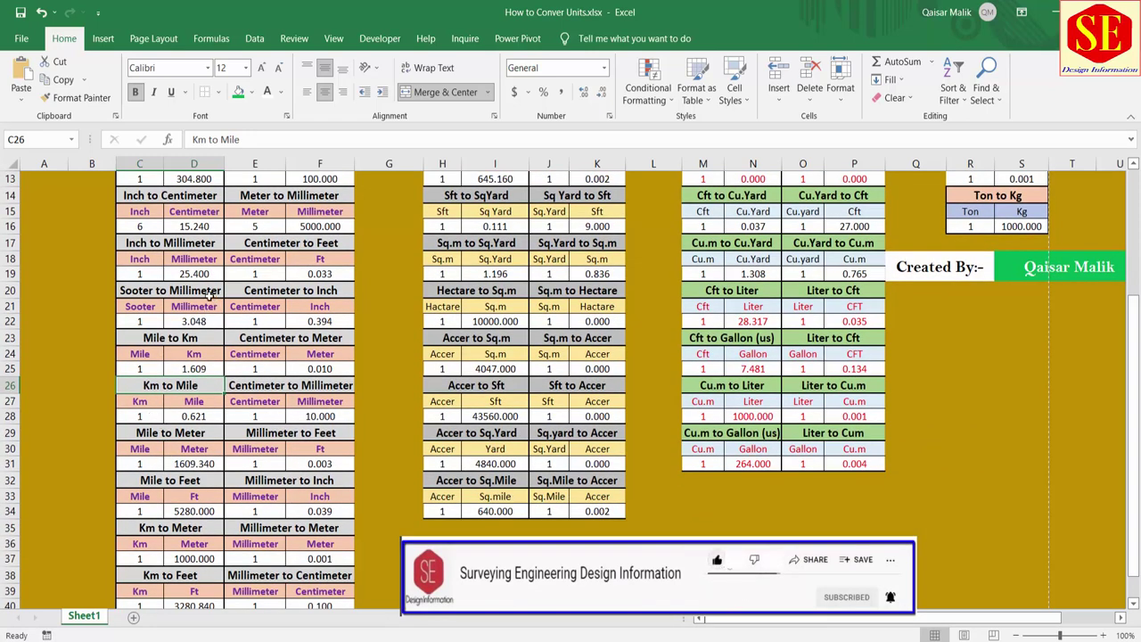
scroll(204, 356, down, 1)
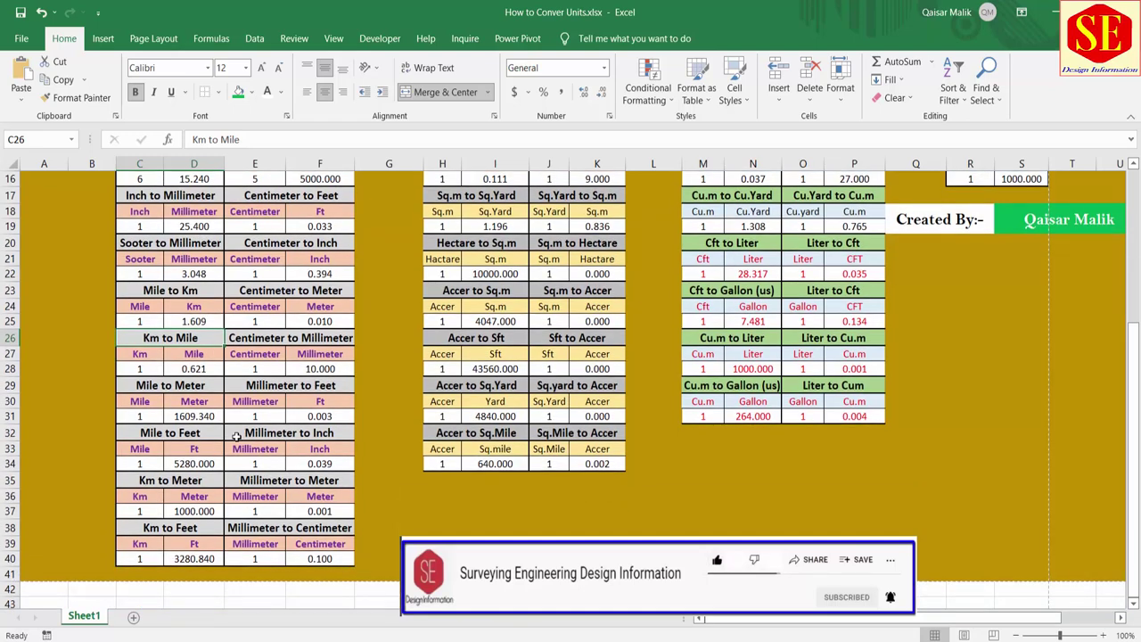
scroll(237, 436, up, 3)
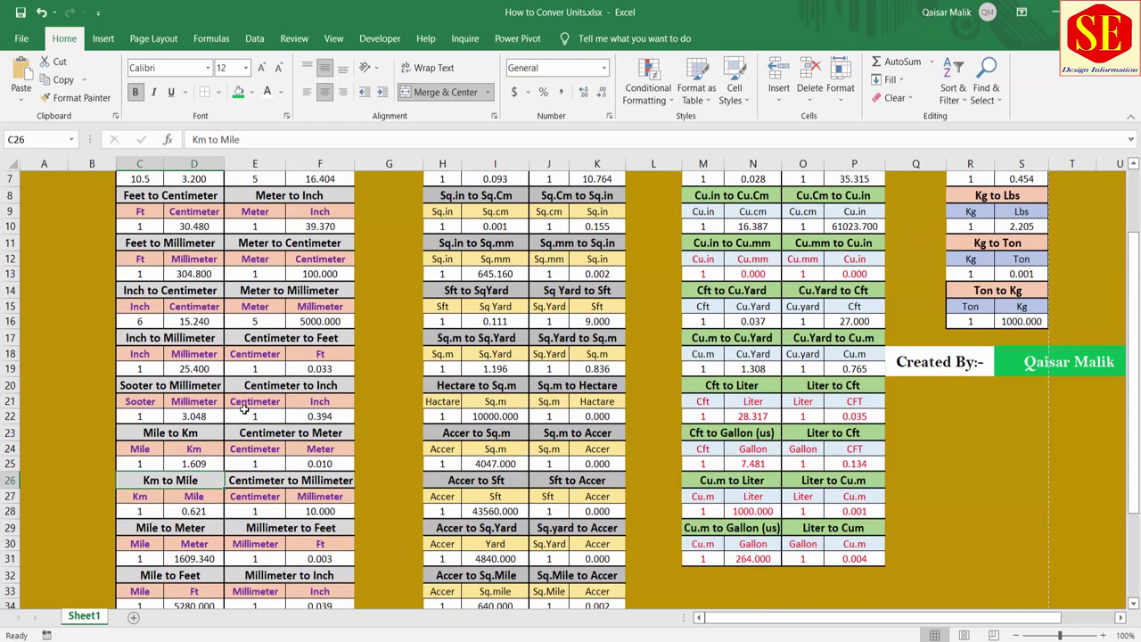
scroll(249, 397, up, 2)
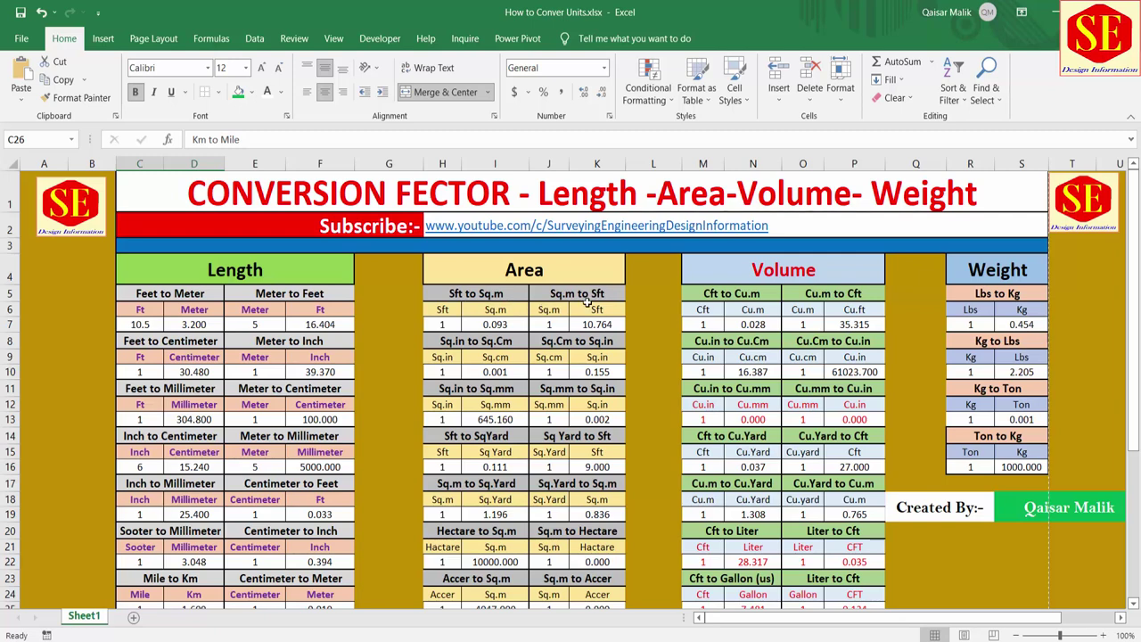
Step: Set the square feet value of the Sft to Sq.m converter in H7 to 10 and inspect its result cell
click(435, 324)
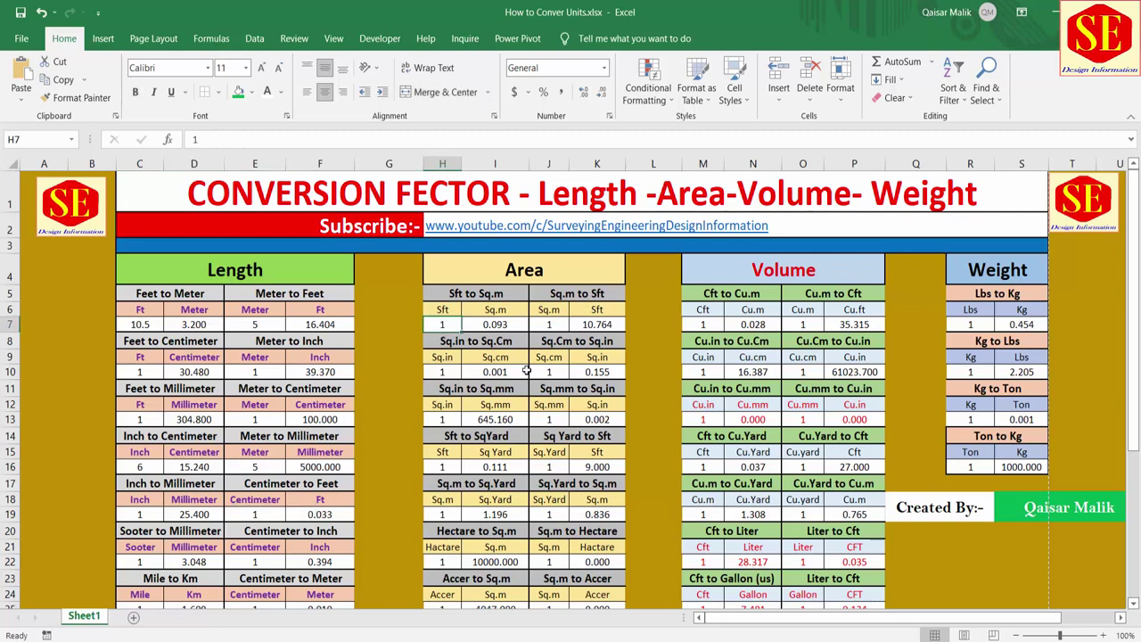
text(10)
key(Return)
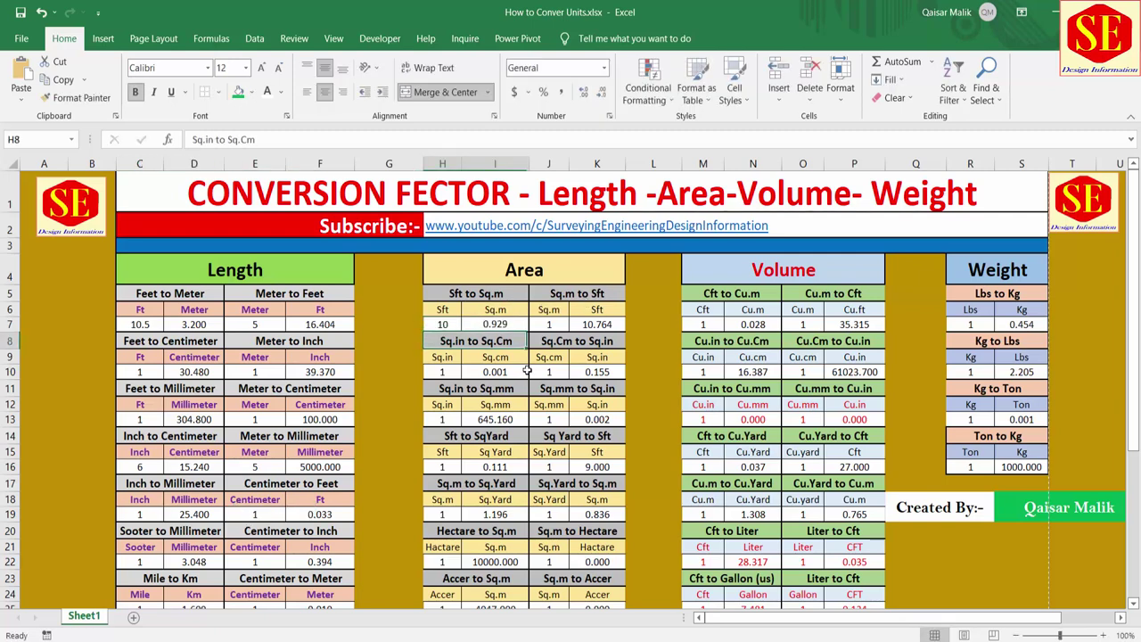
click(501, 326)
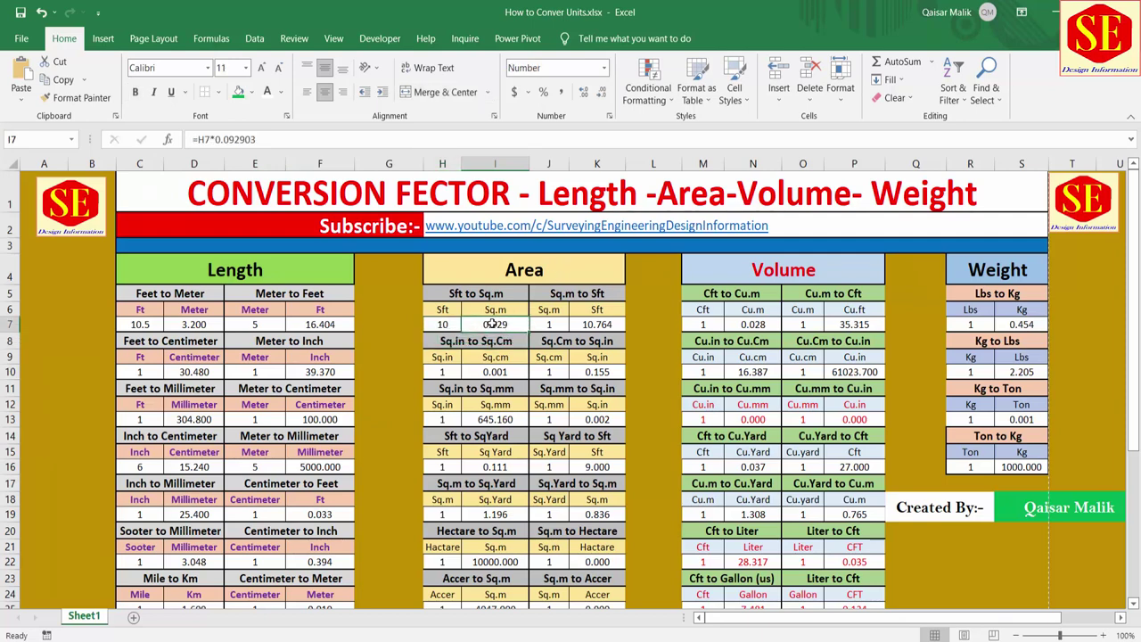
Step: Set the square metre value of the Sq.m to Sft converter in J7 to 10 and inspect its result cell
click(555, 321)
text(1)
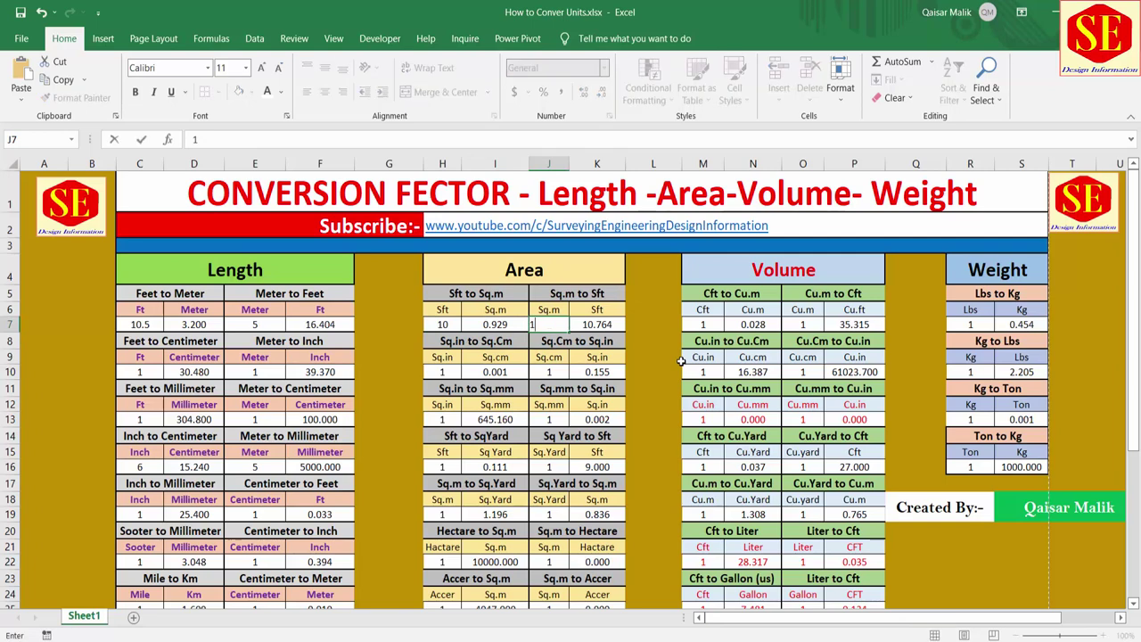
text(0)
key(Return)
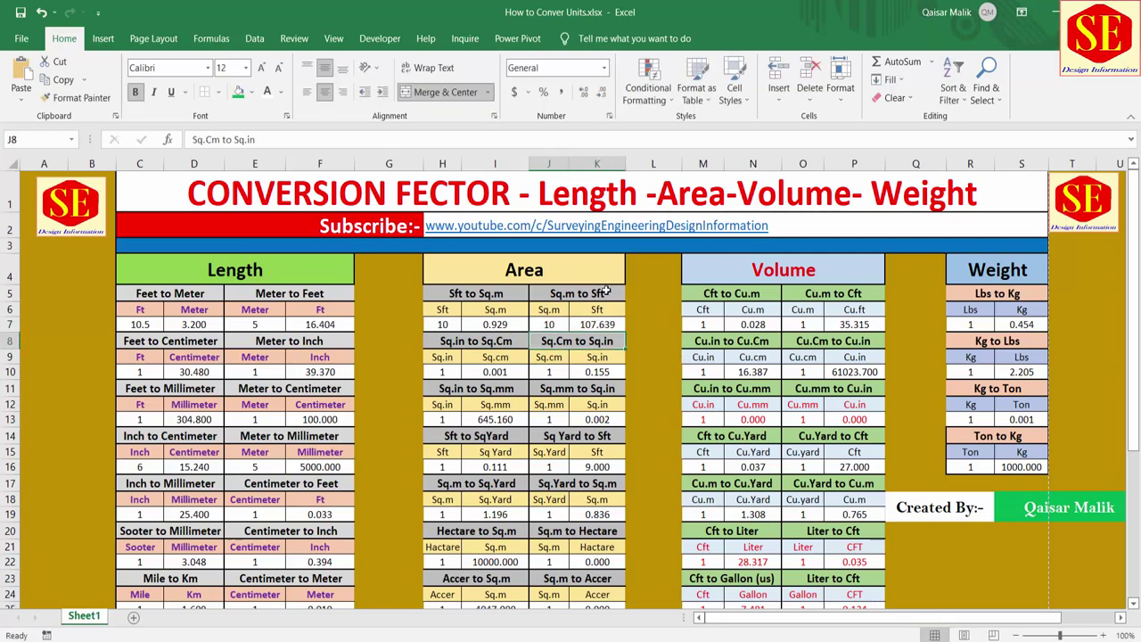
click(597, 327)
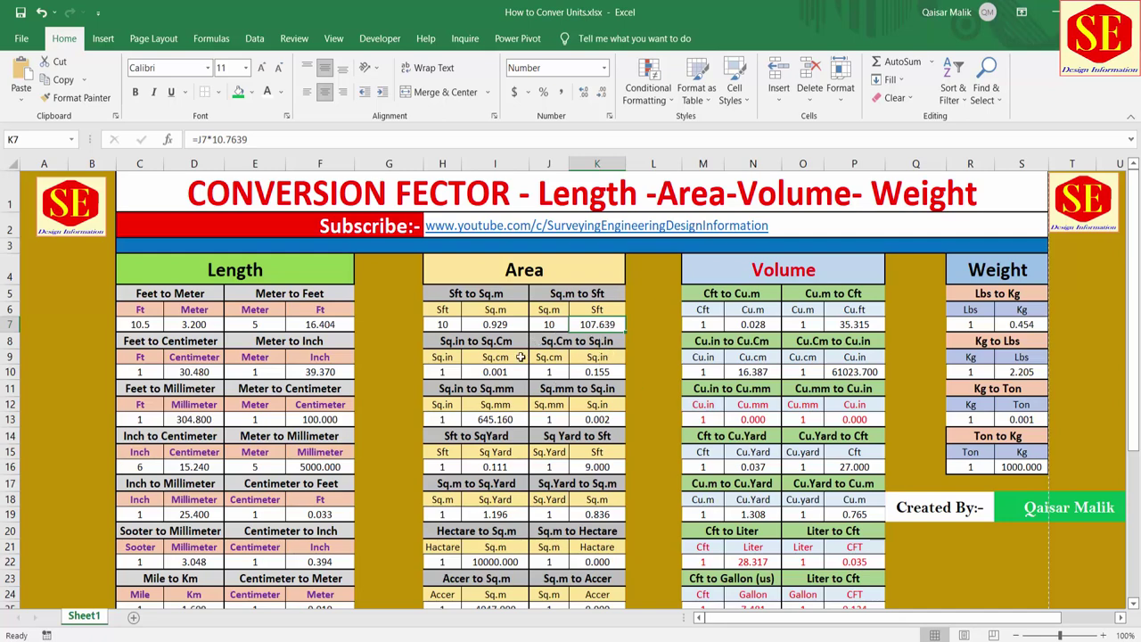
Step: Set the square feet value of the Sft to SqYard converter in H16 to 10
scroll(522, 429, down, 1)
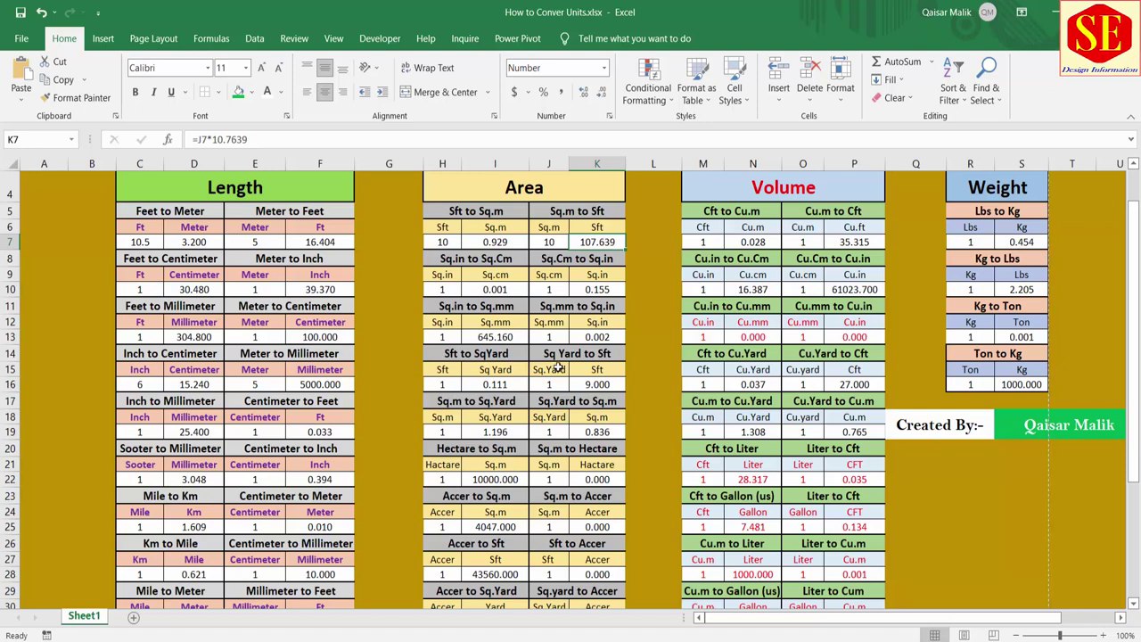
click(462, 386)
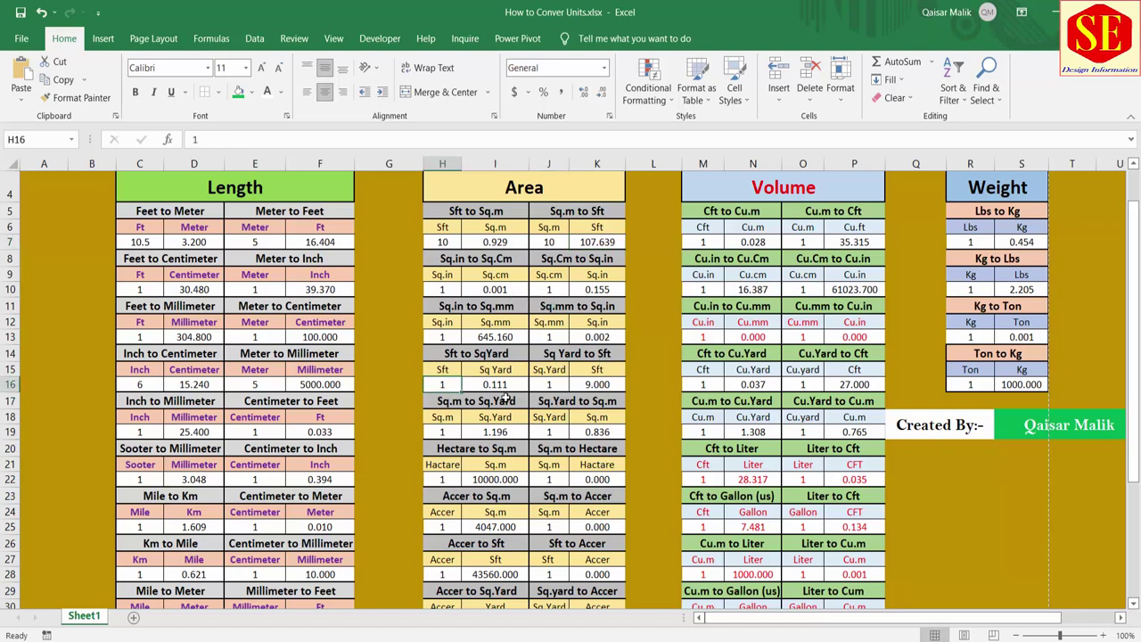
text(1)
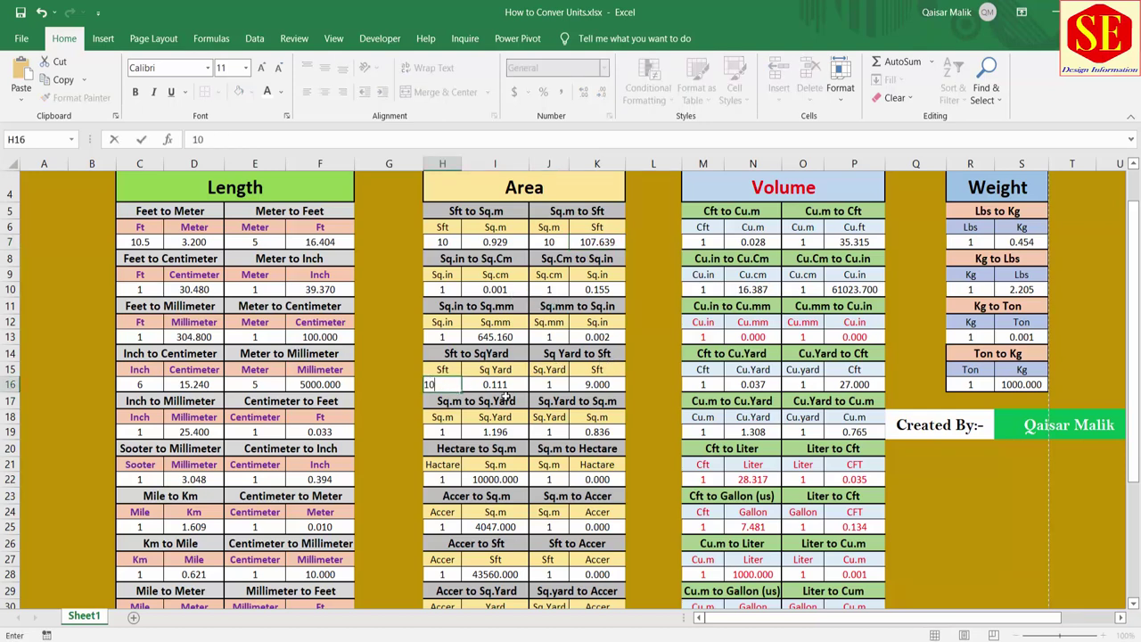
key(Return)
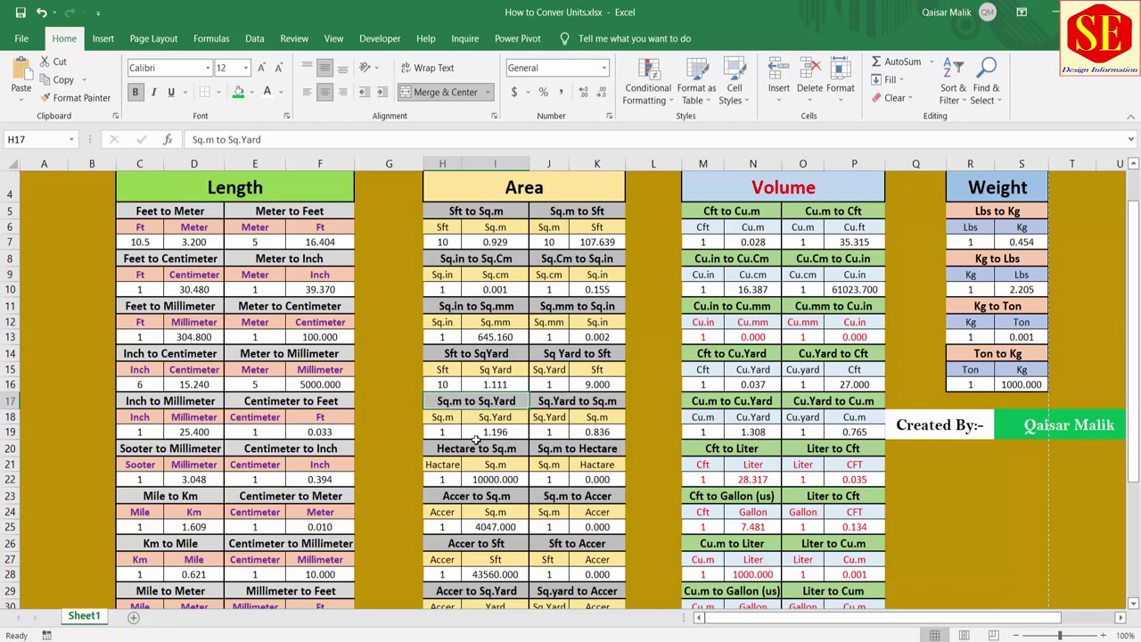
Step: Set the acre value of the Accer to Sq.m converter in H25 to 2 and inspect its result cell
click(472, 495)
scroll(471, 495, down, 2)
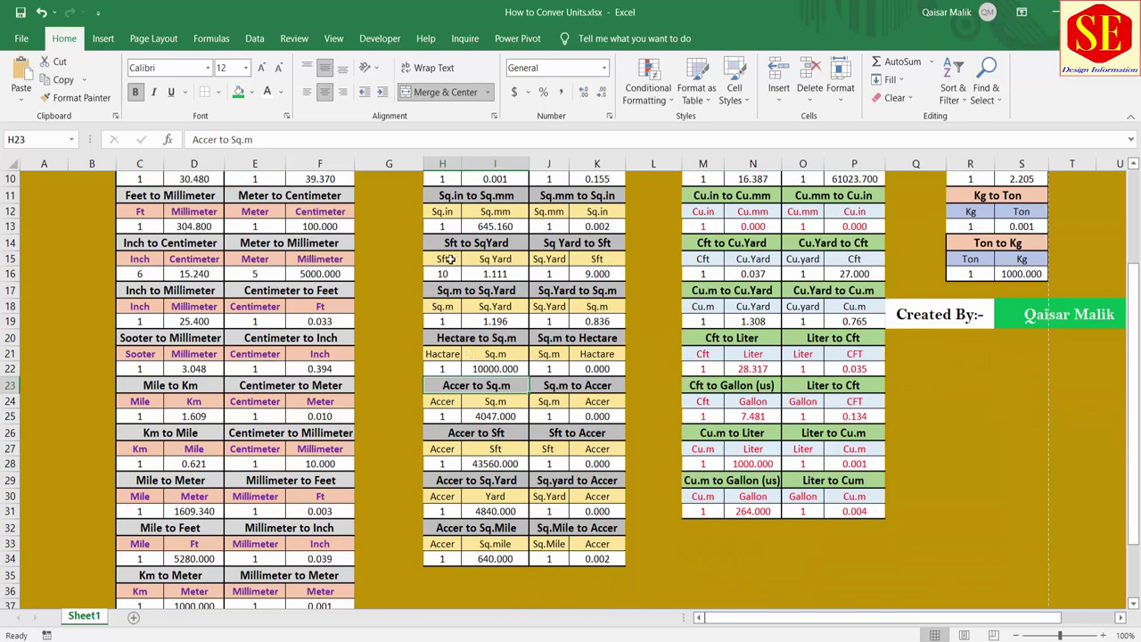
click(446, 416)
text(2)
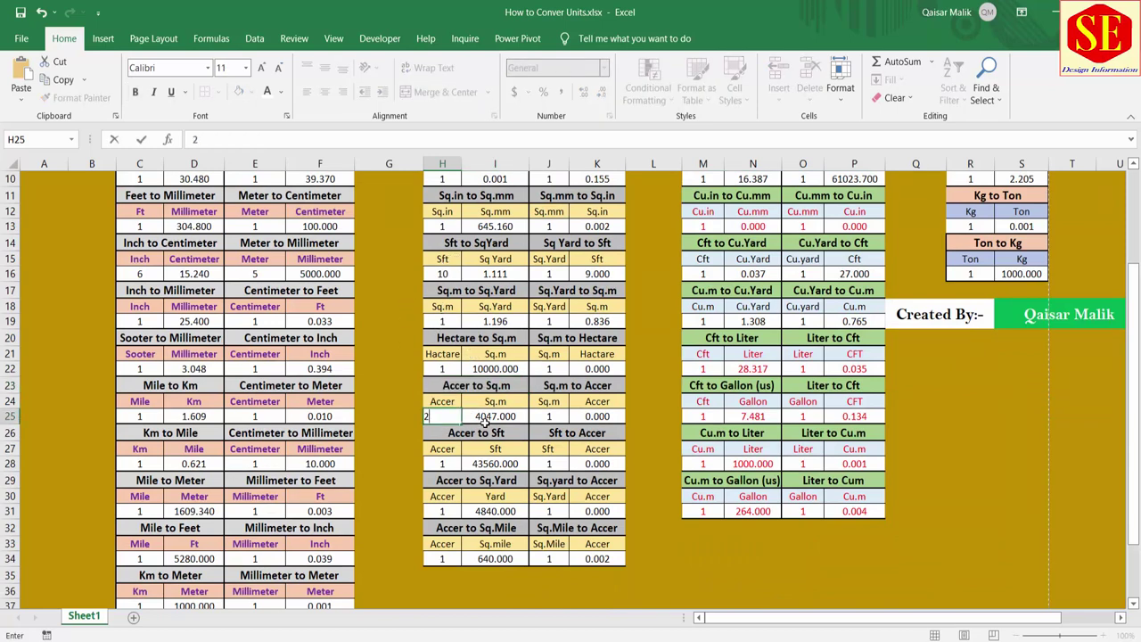
key(Return)
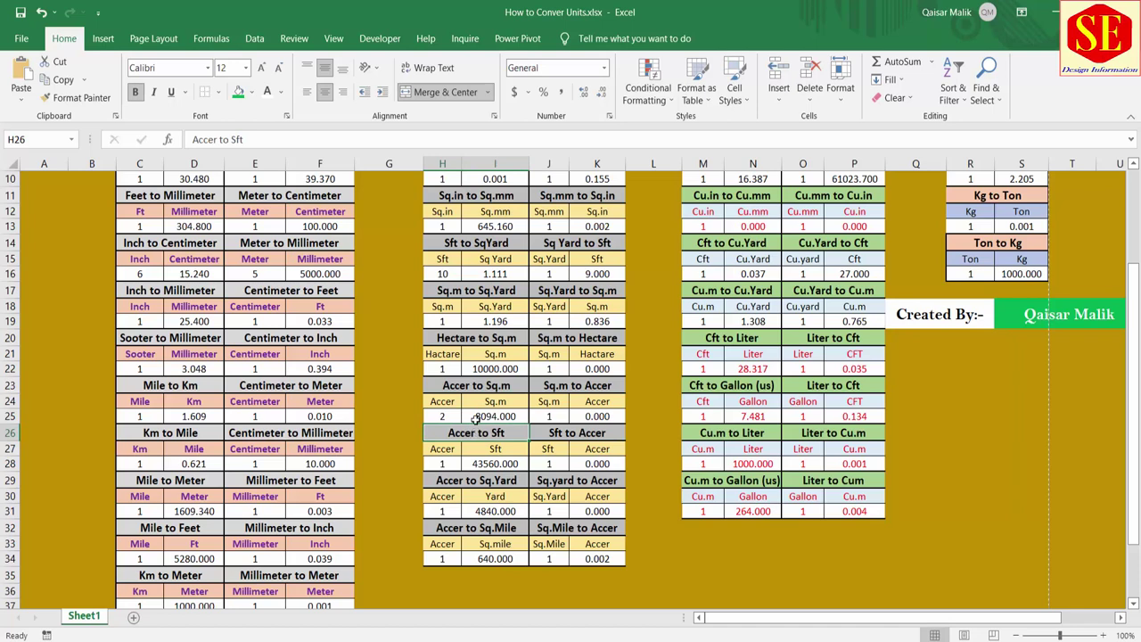
click(476, 418)
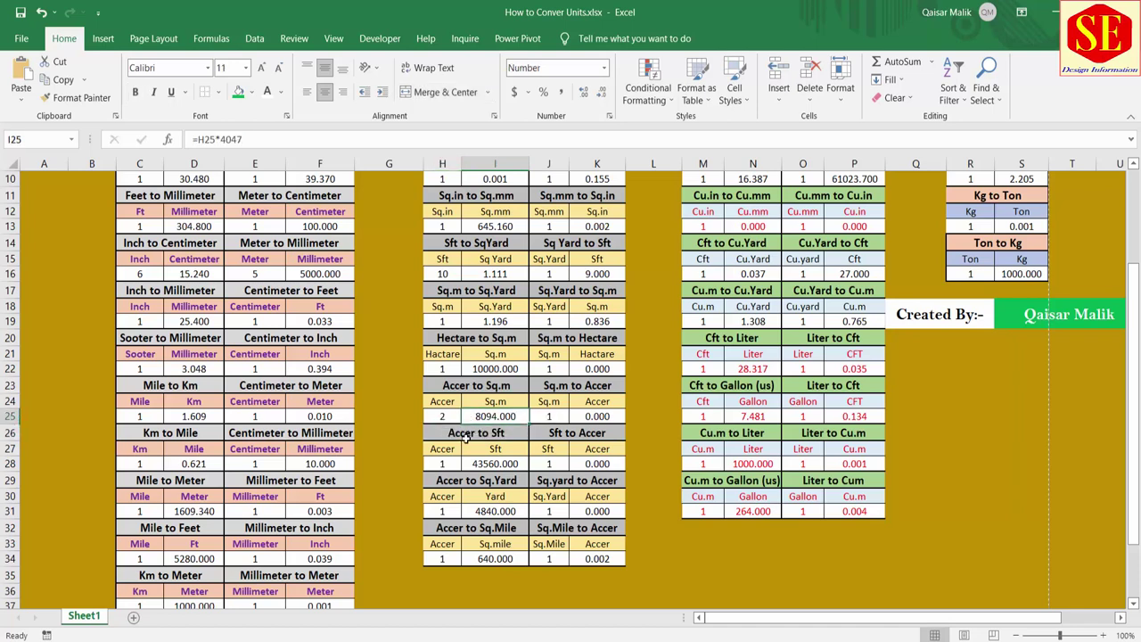
Step: Set the acre value of the Accer to Sft converter in H28 to 2 and inspect its result cell
click(442, 463)
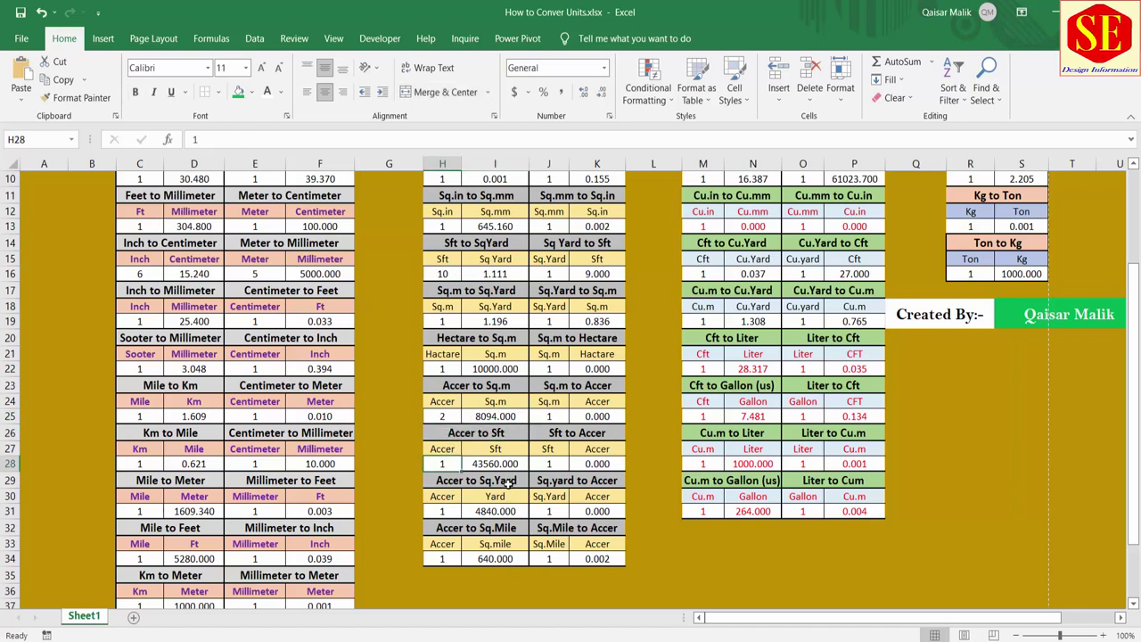
text(2)
key(Return)
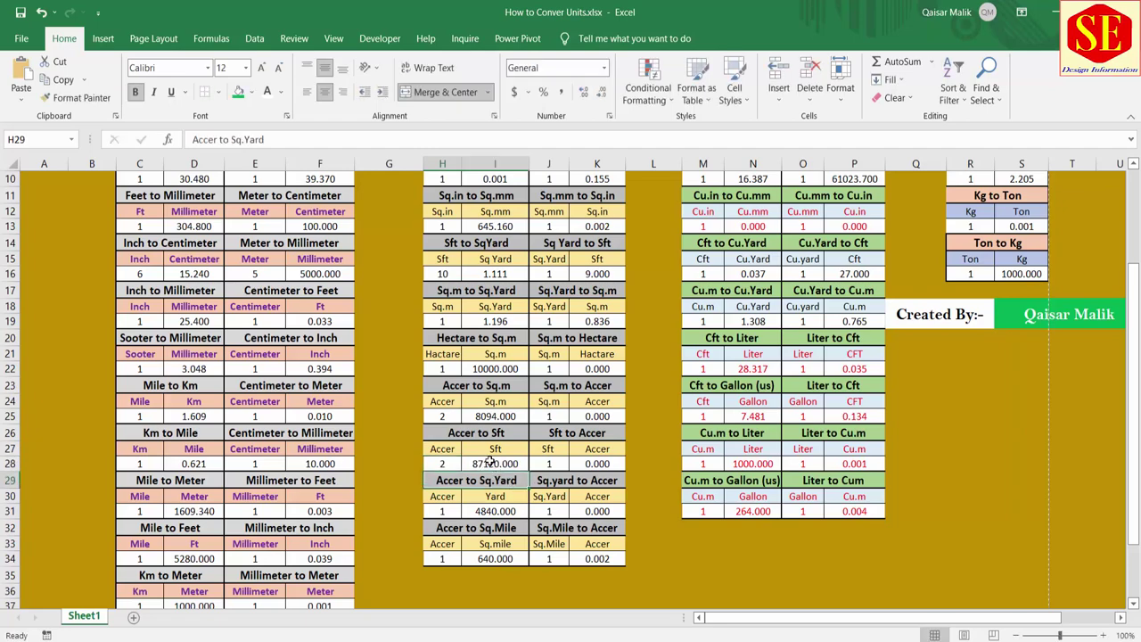
click(489, 459)
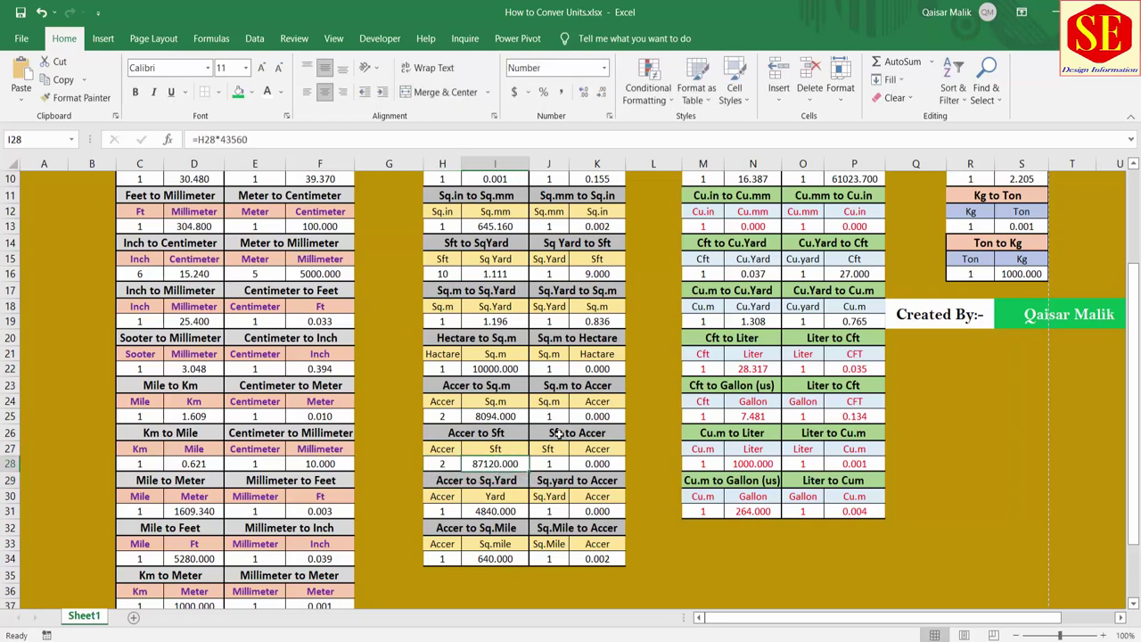
Step: Inspect the formulas behind the Sq.in to Sq.Cm result in I10 and the Sft to SqYard result in I16
scroll(562, 494, up, 2)
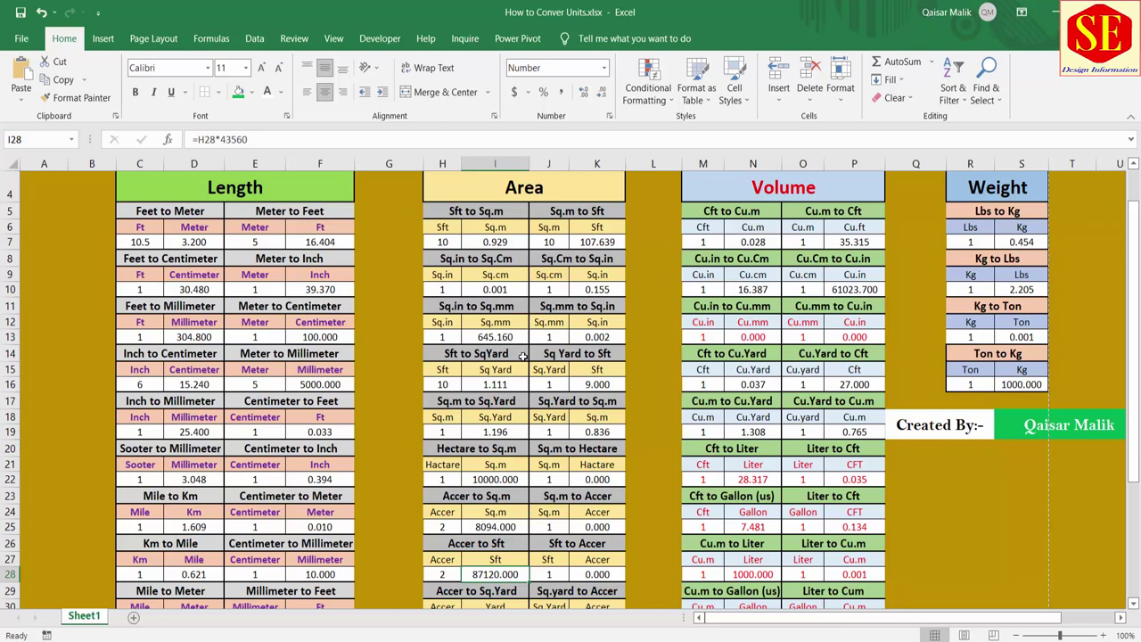
double_click(508, 290)
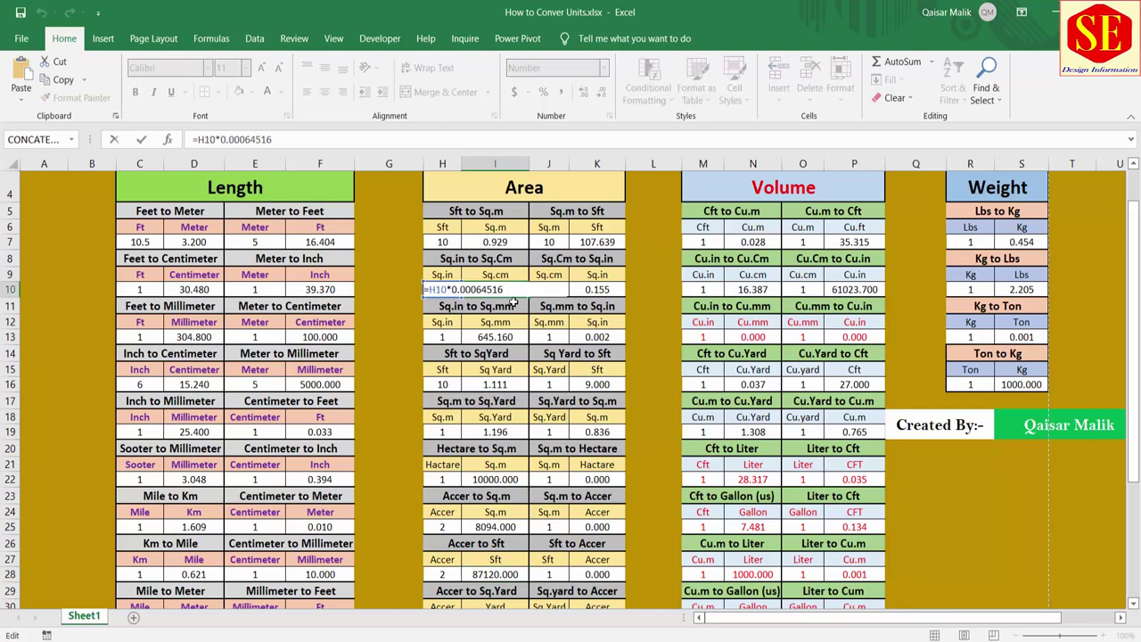
click(513, 304)
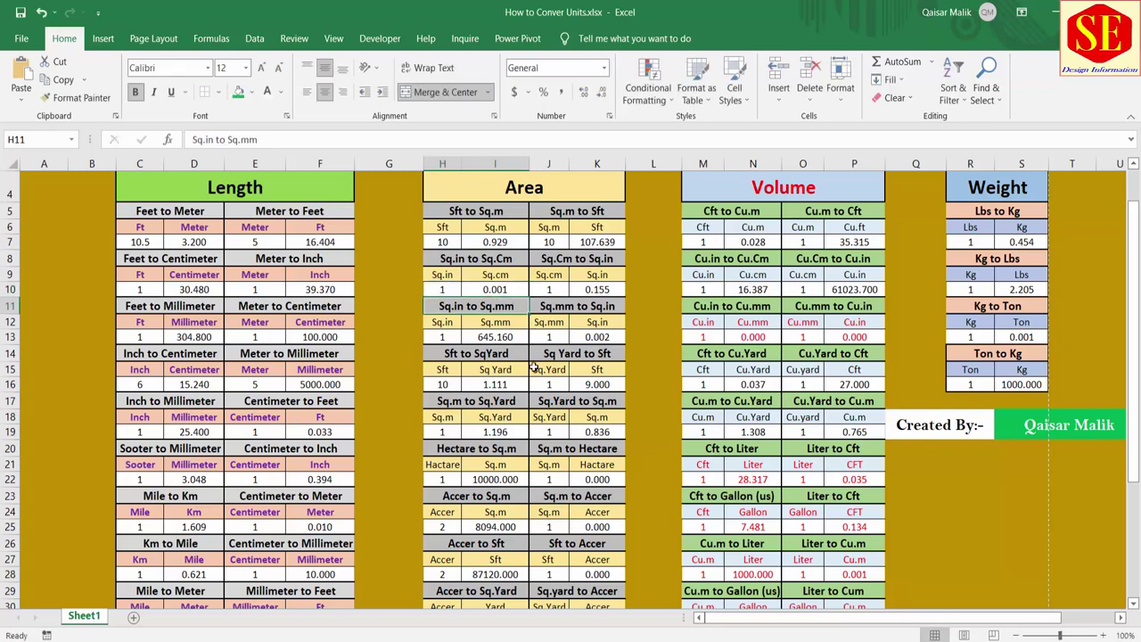
double_click(512, 385)
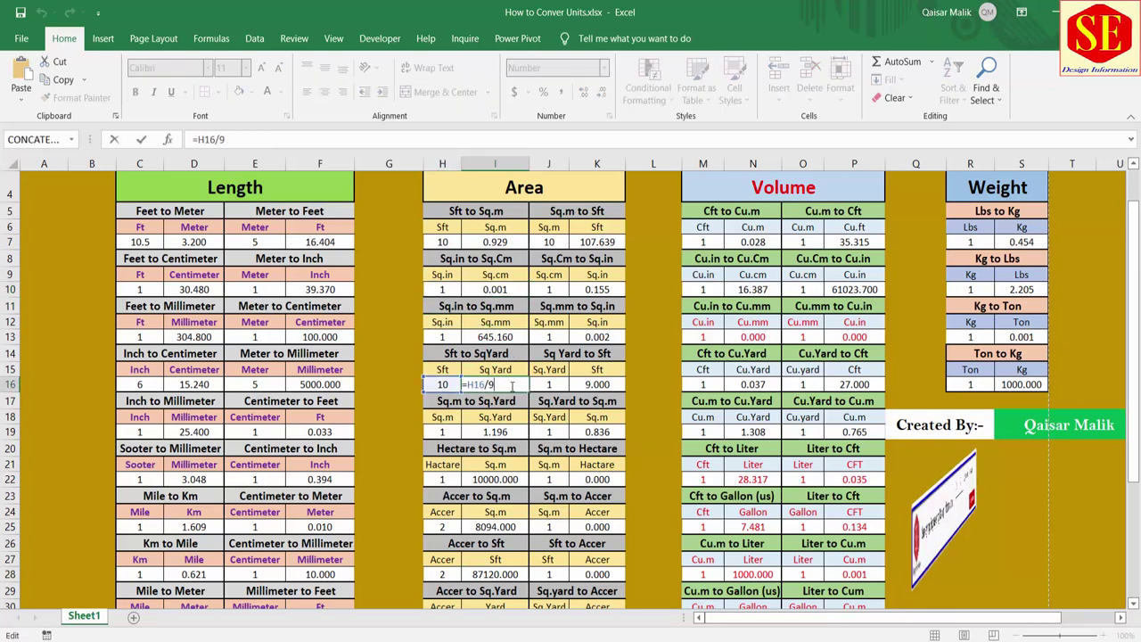
key(Return)
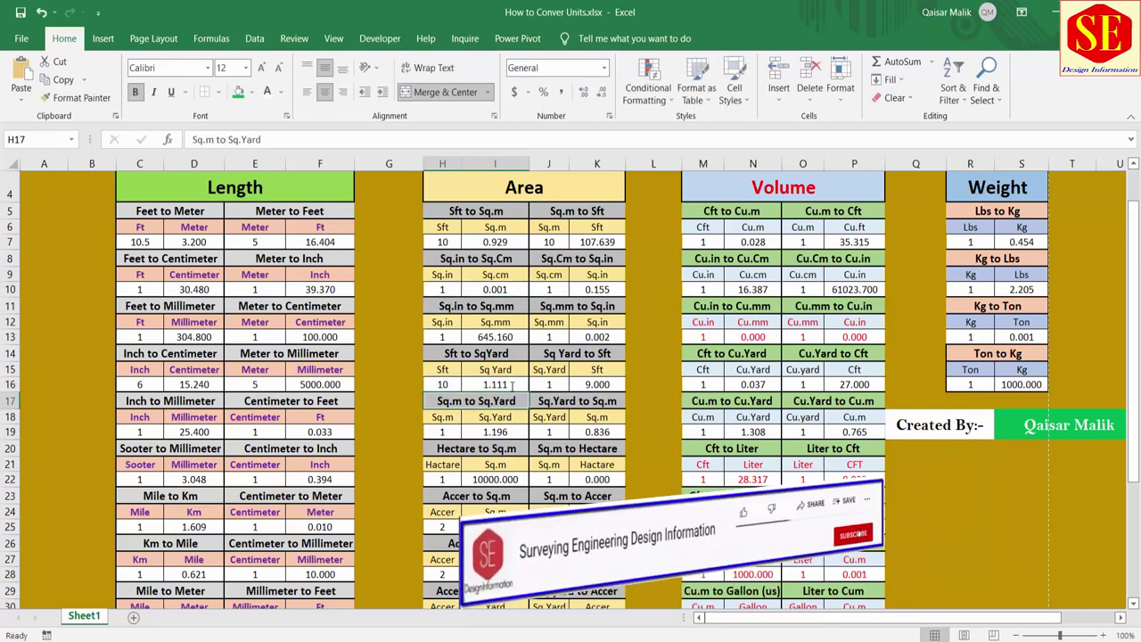
Step: Set the cubic feet value of the Cft to Cu.m converter in M7 to 50
scroll(717, 282, up, 1)
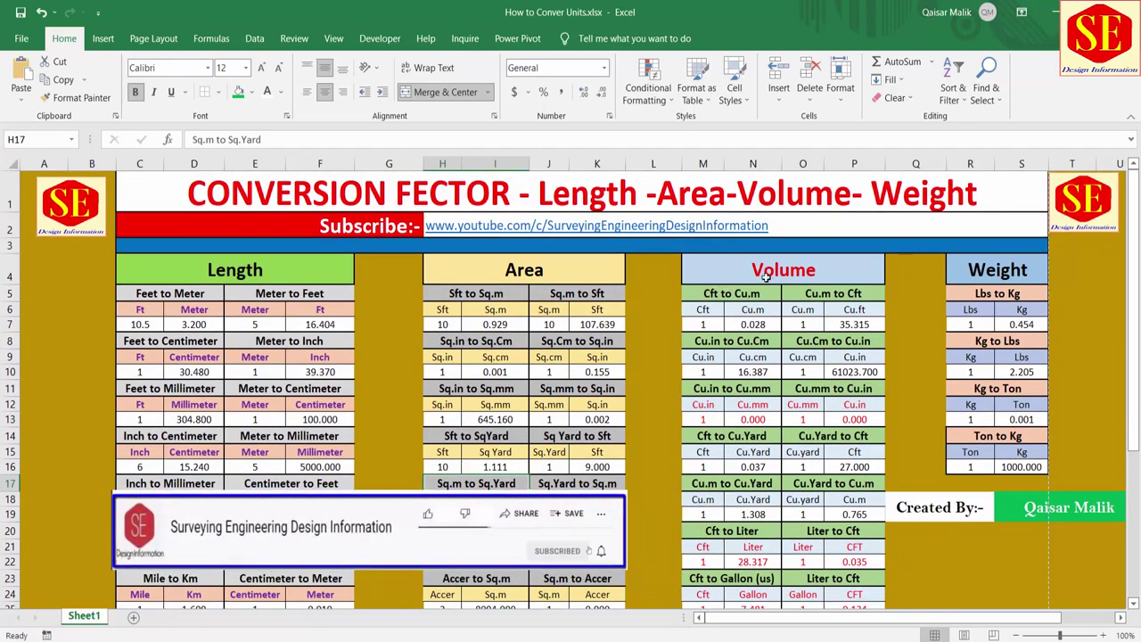
click(704, 326)
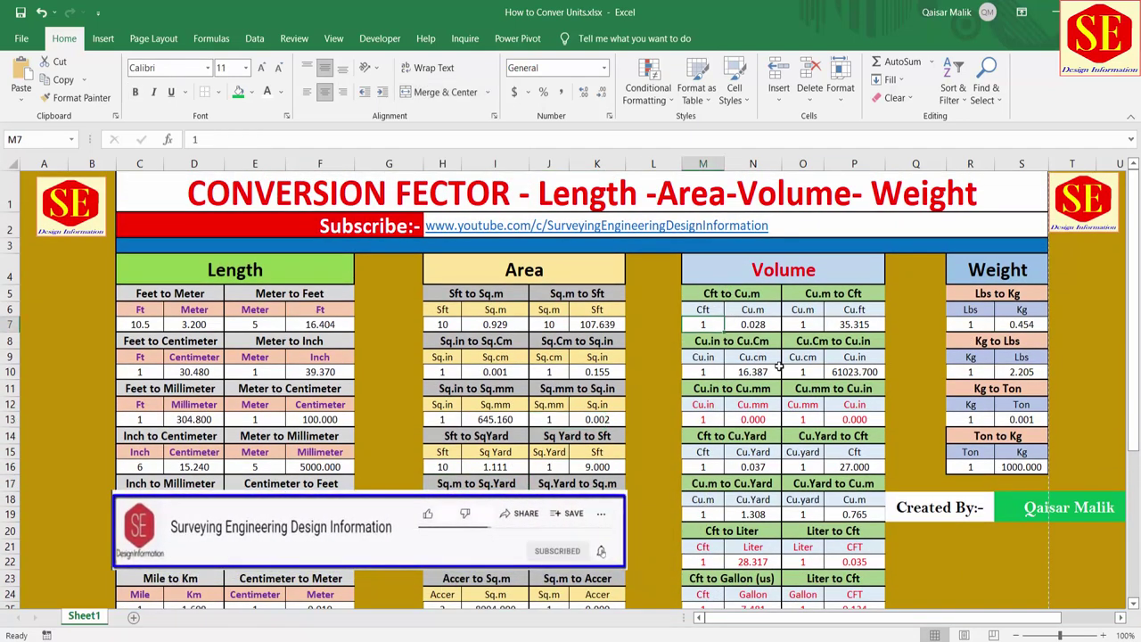
text(50)
key(Return)
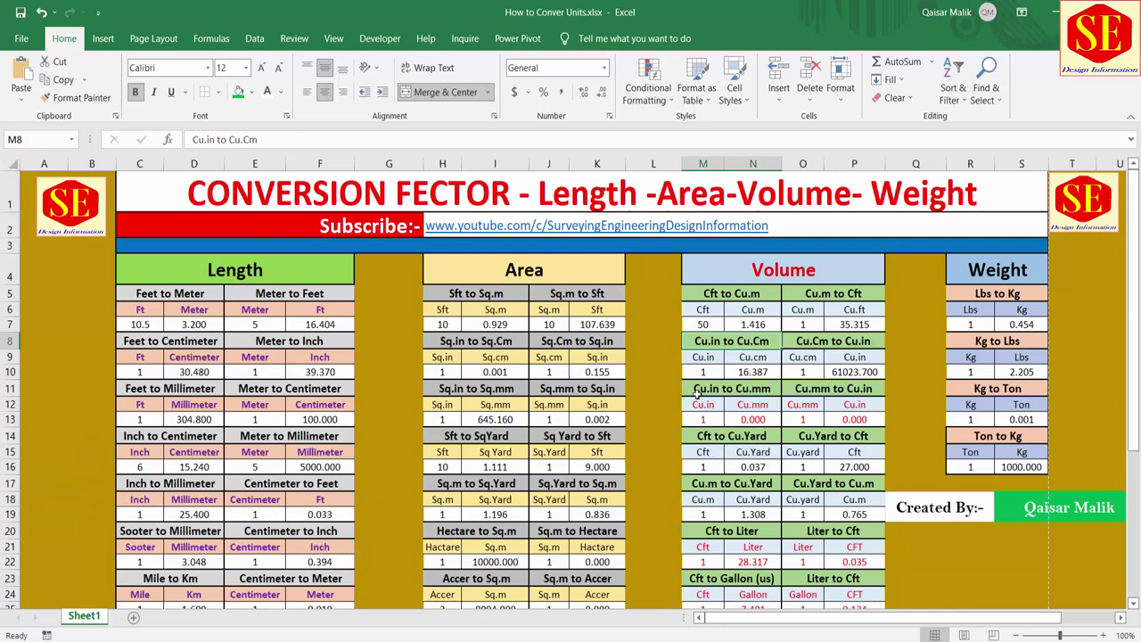
Step: Set the cubic feet value of the Cft to Liter converter in M22 to 10 and inspect its result cell
scroll(798, 374, down, 1)
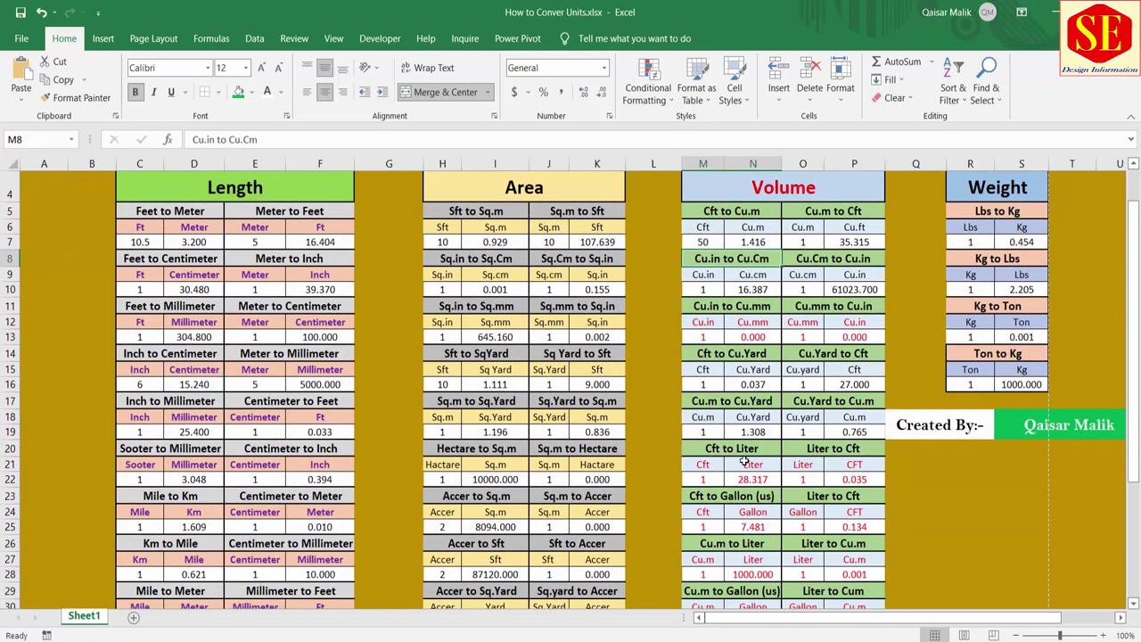
scroll(735, 450, down, 1)
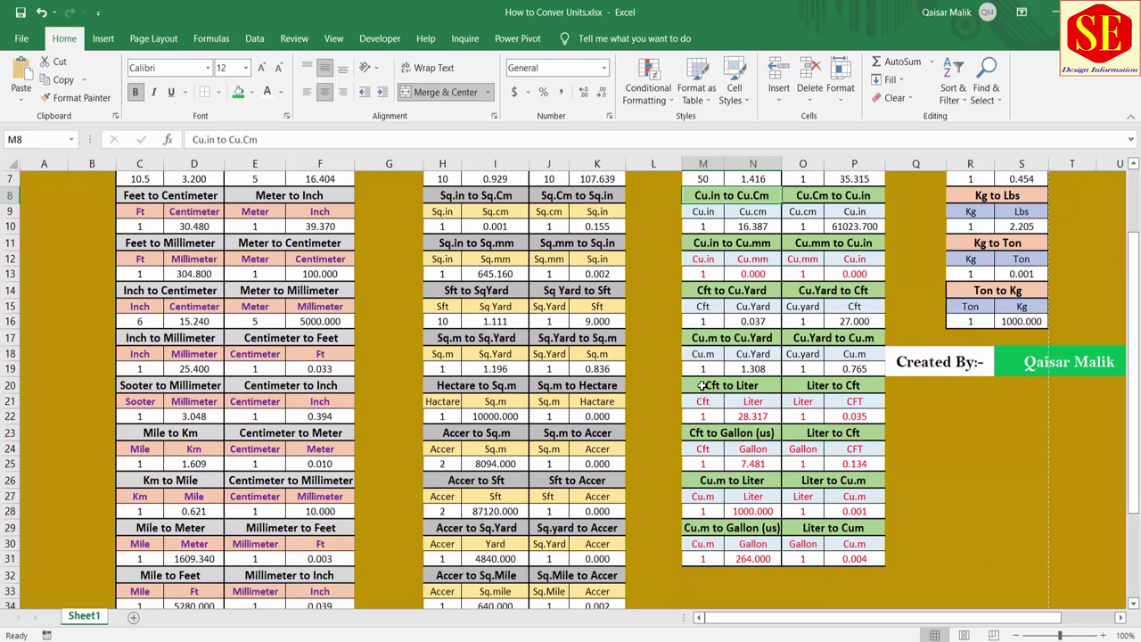
click(702, 385)
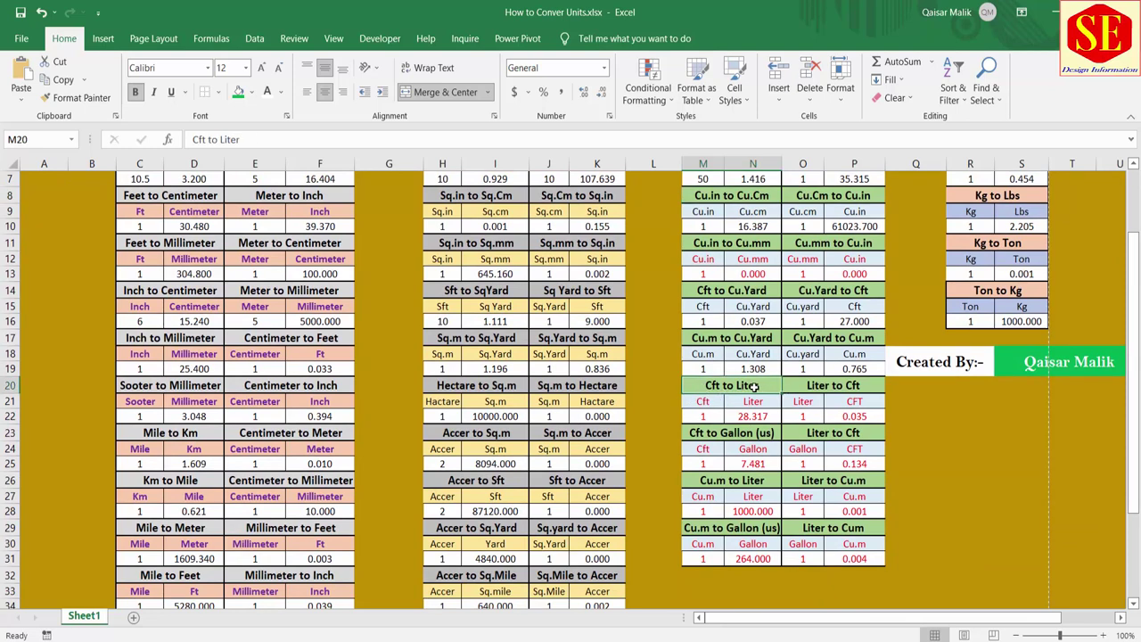
click(703, 415)
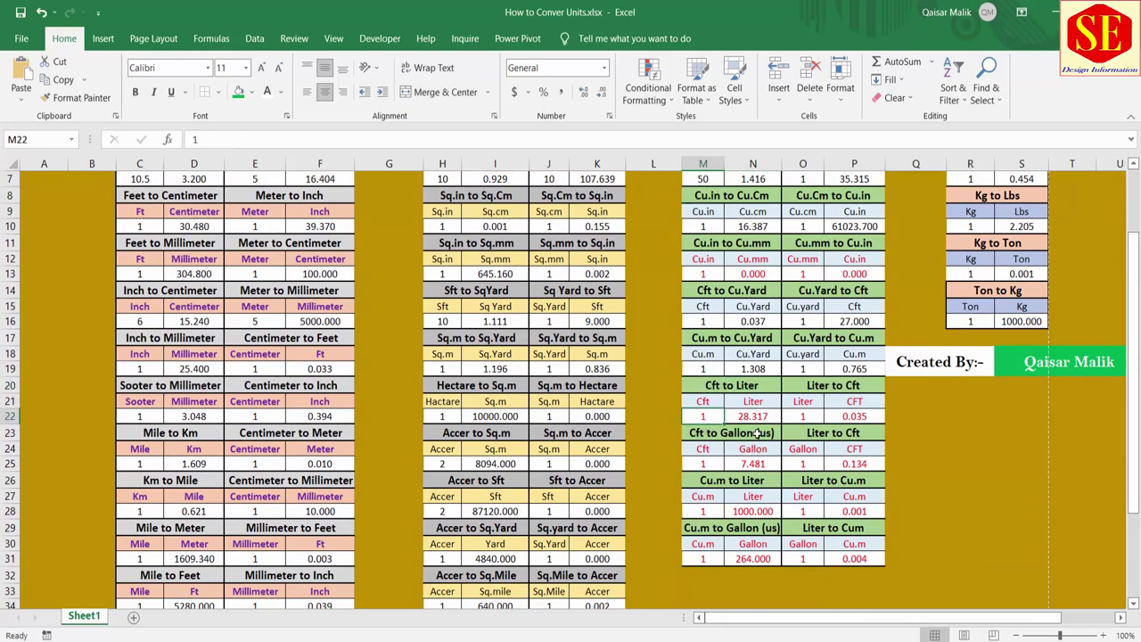
text(10)
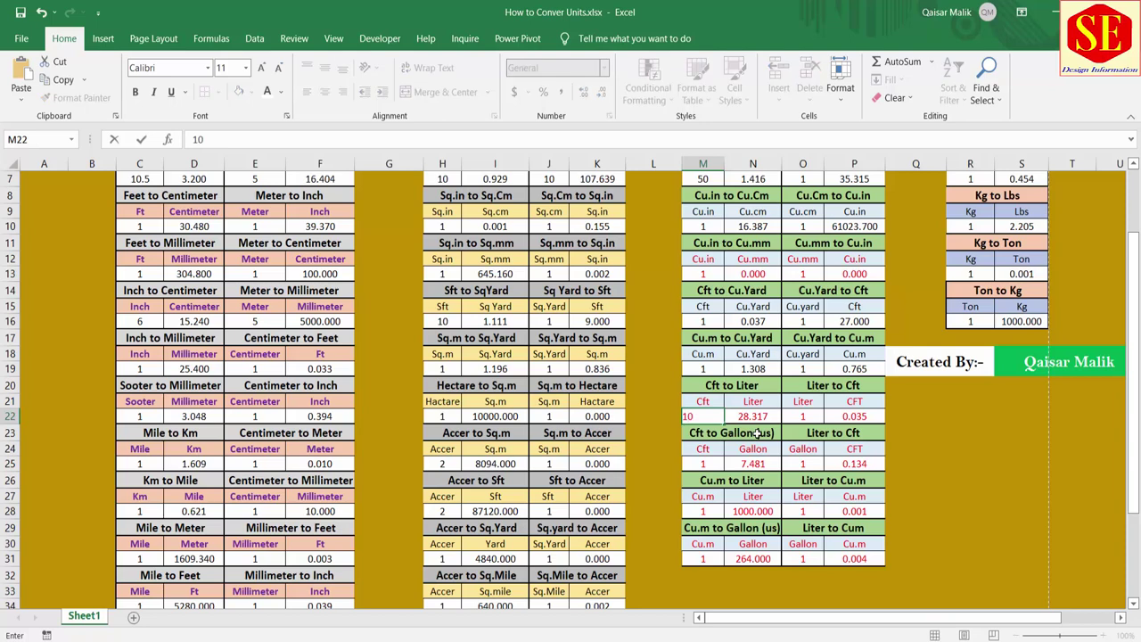
key(Return)
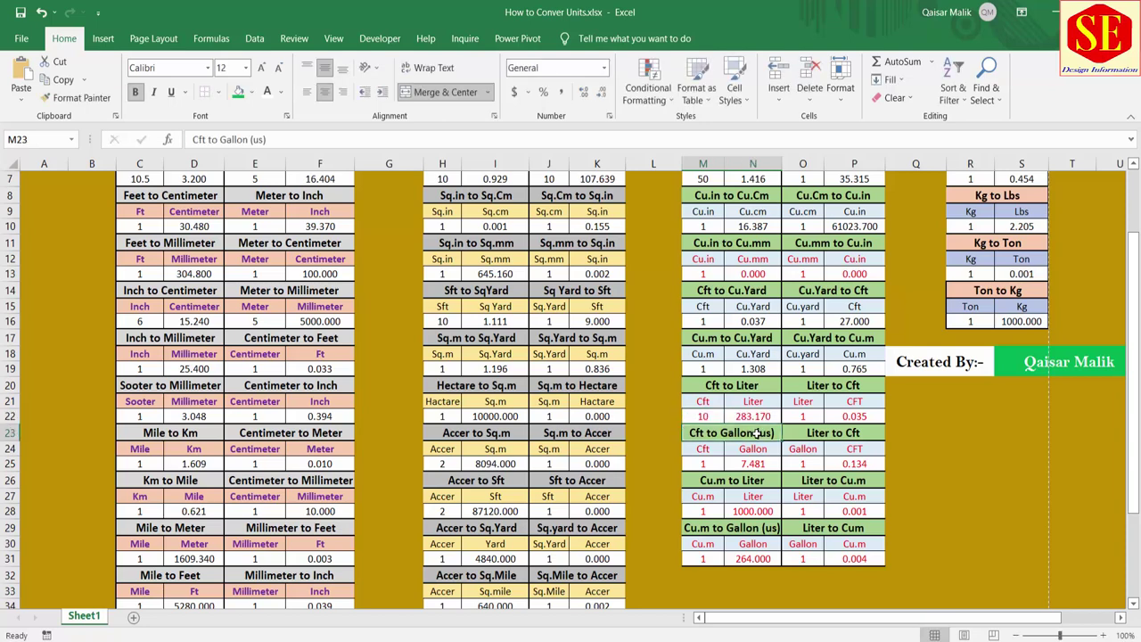
click(743, 413)
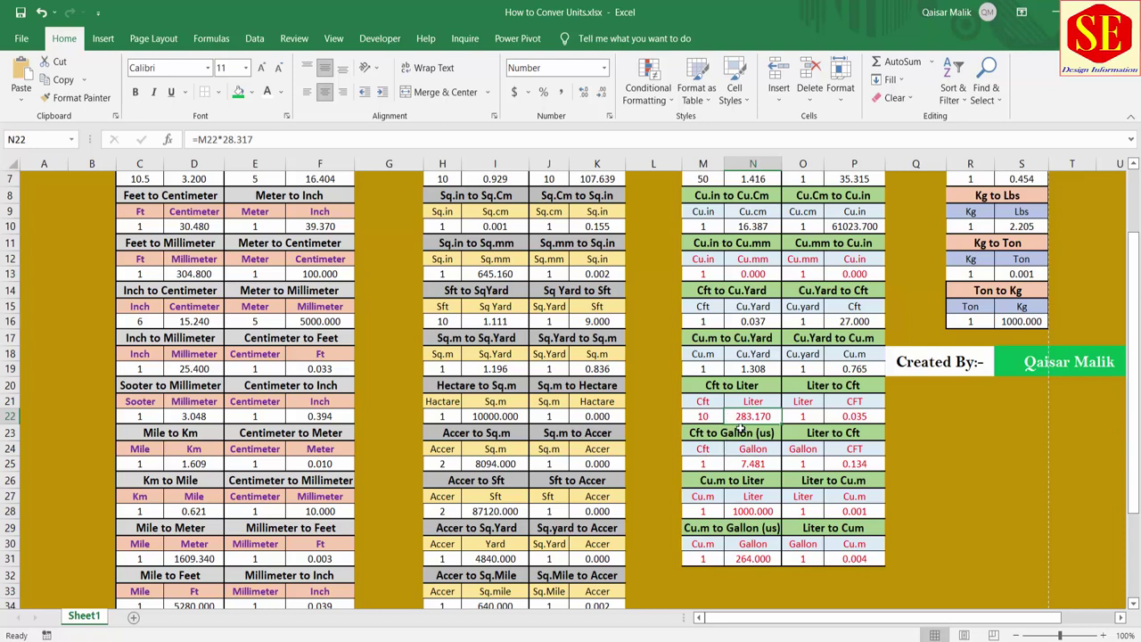
Step: Set the cubic feet value of the Cft to Gallon (us) converter in M25 to 50
click(703, 463)
text(1)
key(BackSpace)
text(50)
key(Return)
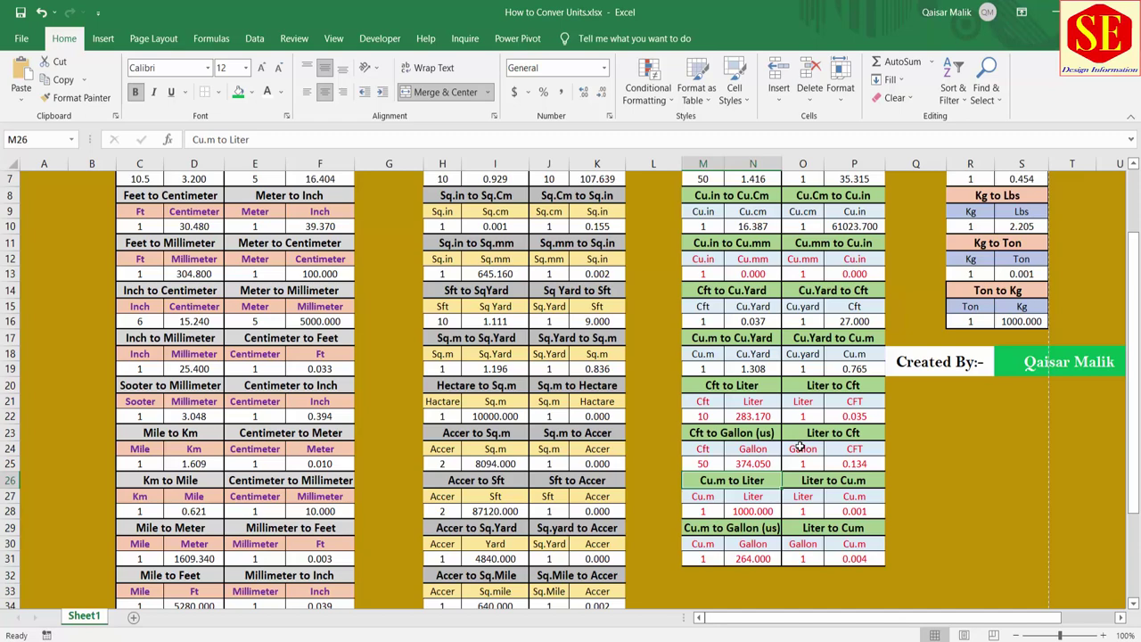
Step: Examine the conversion tables in Conversion Fector.pdf up close and switch back to the Excel workbook
scroll(831, 470, up, 1)
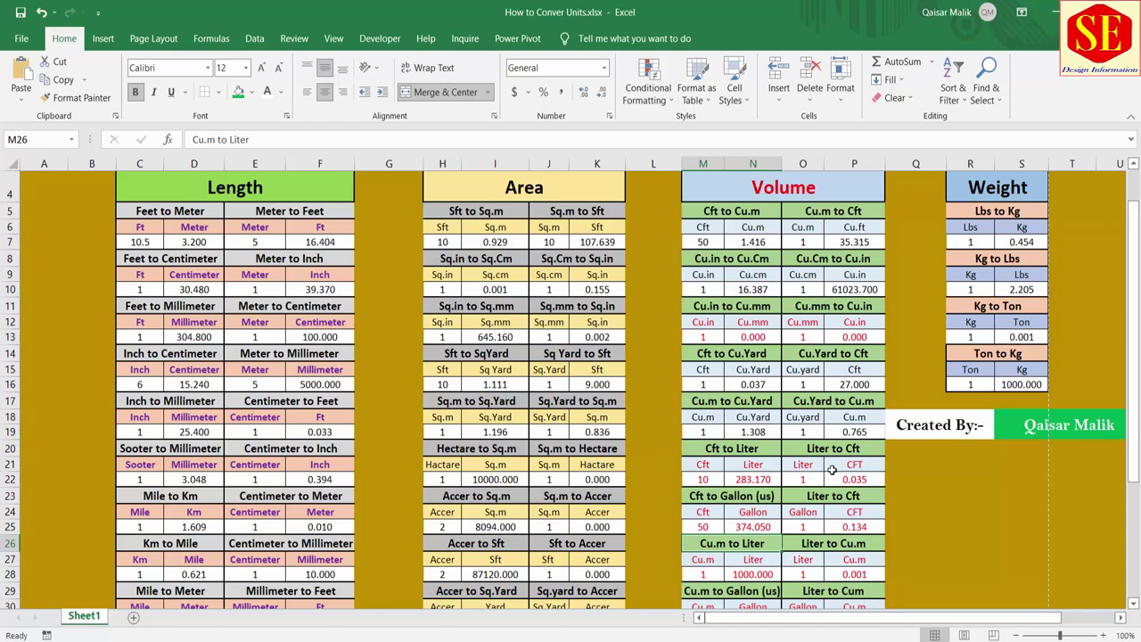
scroll(832, 470, up, 1)
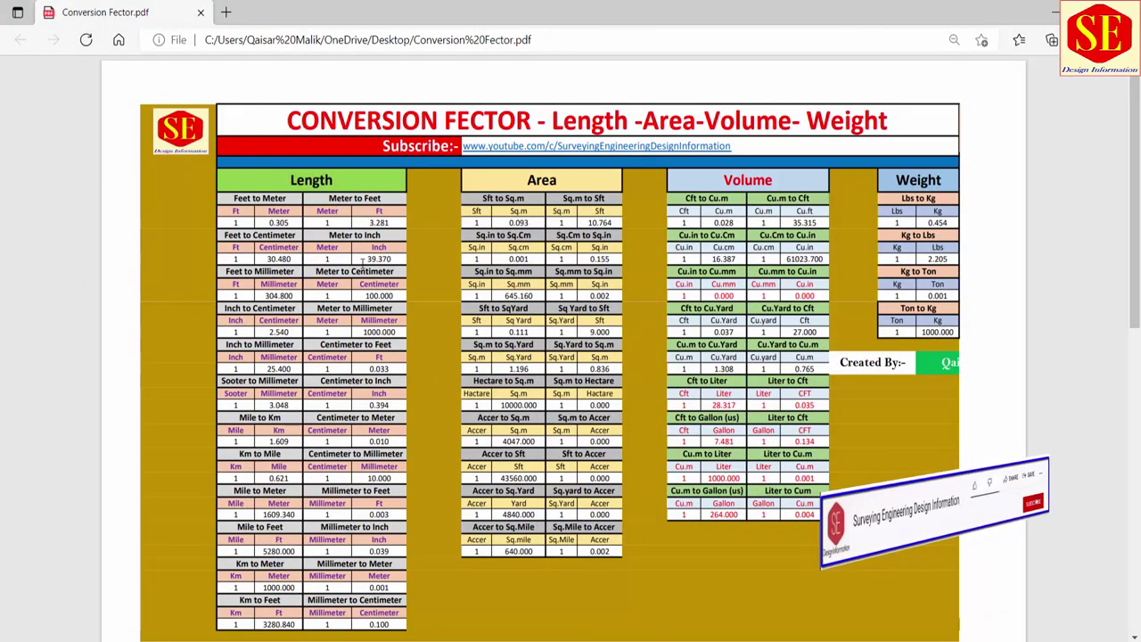
ctrl+scroll(362, 259, up, 5)
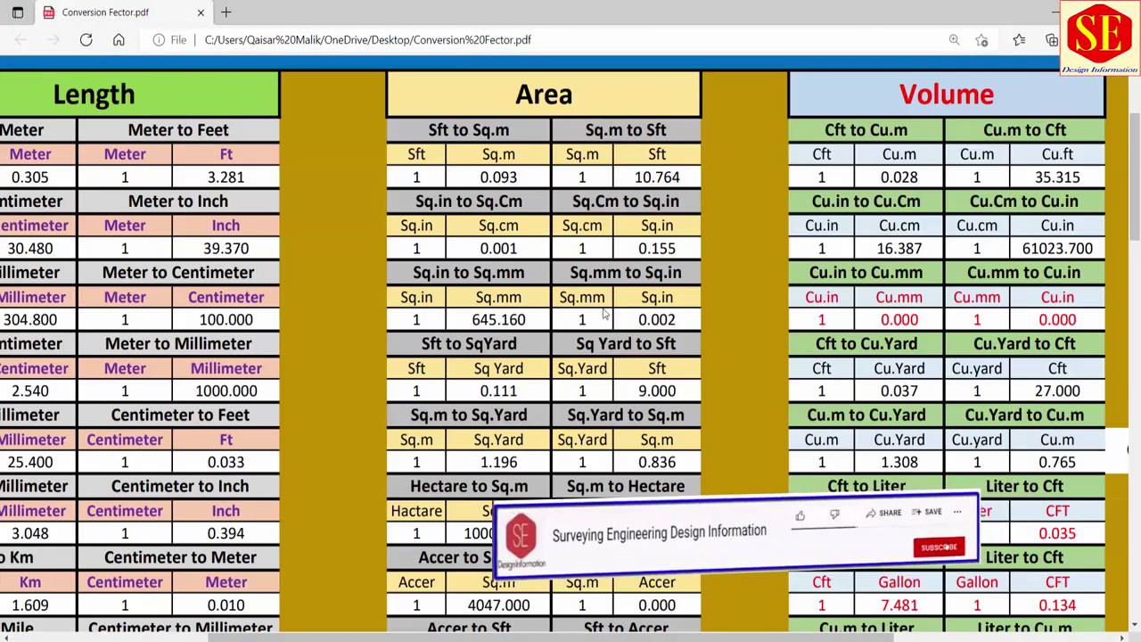
scroll(561, 324, down, 2)
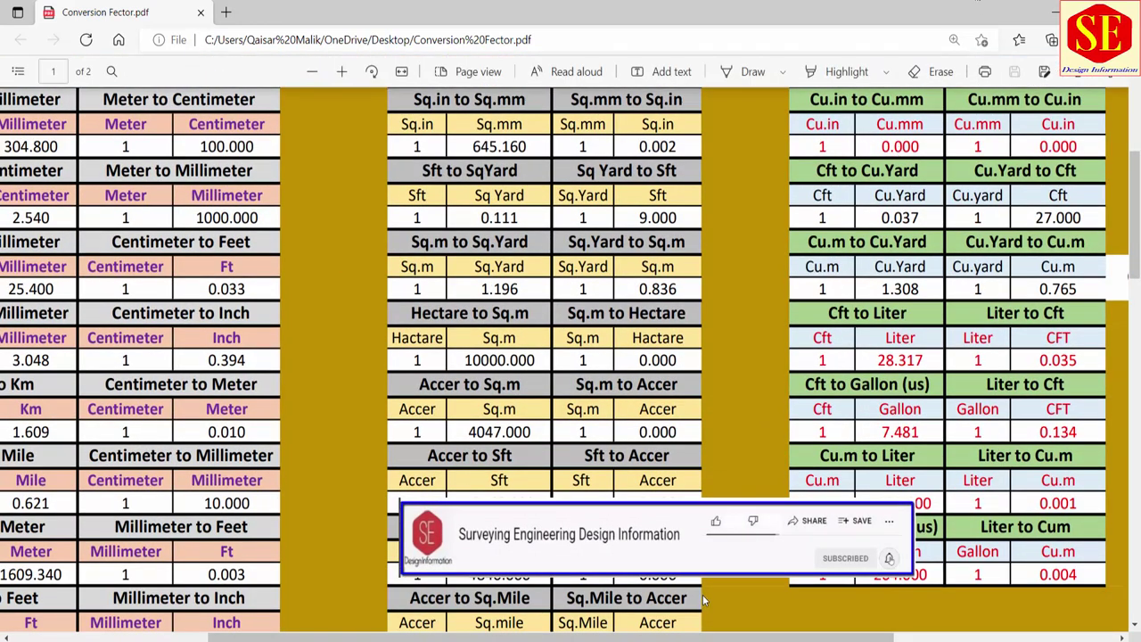
key(alt+Tab)
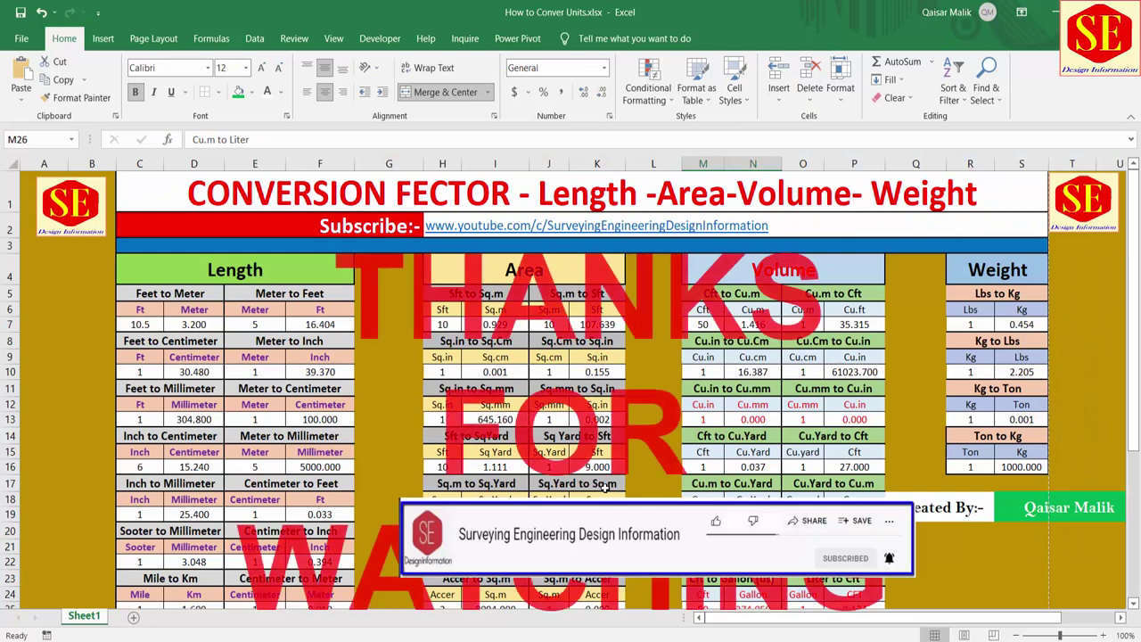